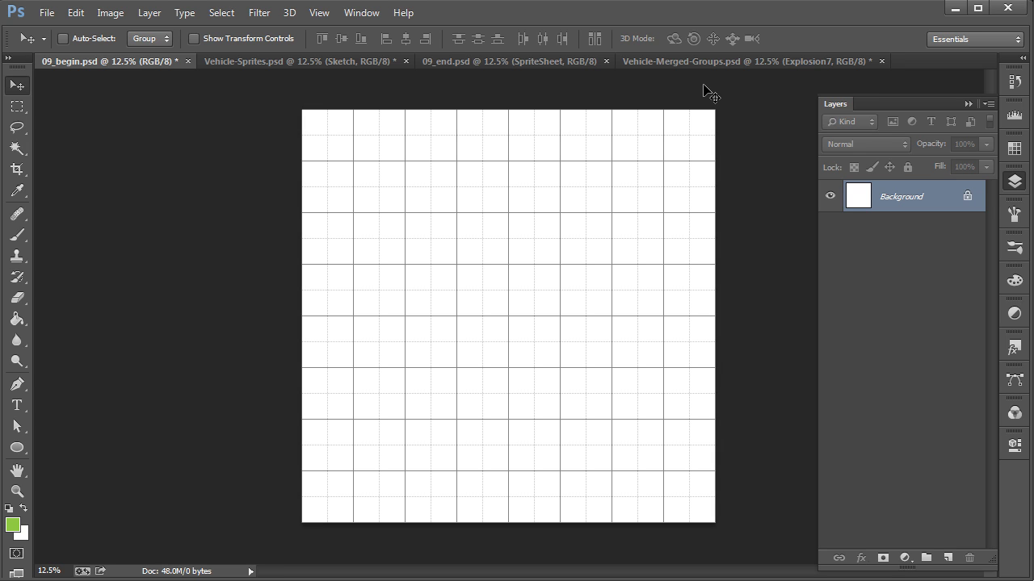
# - Review the Image Size and the Guides, Grid & Slices preferences, closing both unchanged
pyautogui.click(110, 12)
pyautogui.click(141, 121)
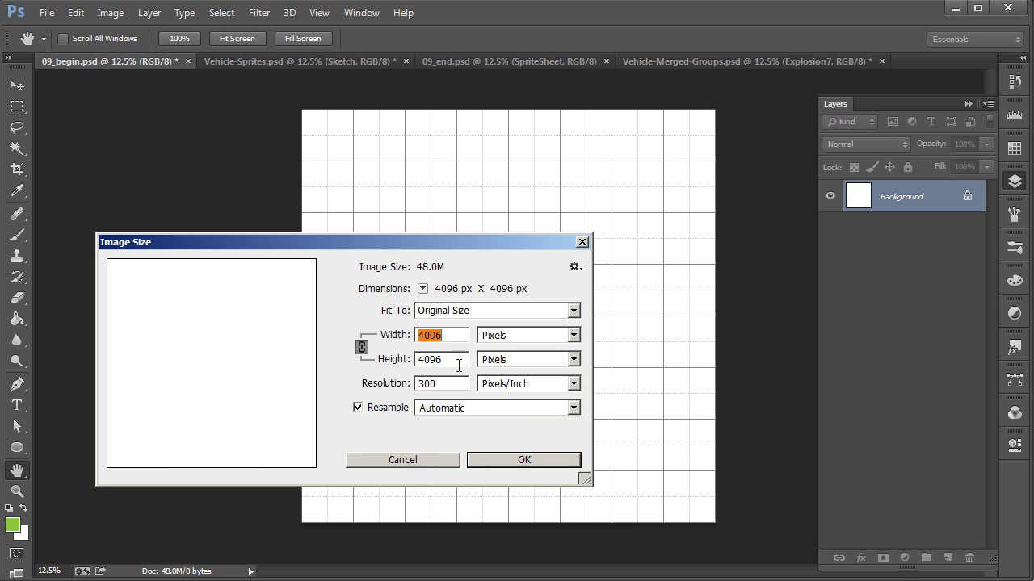
pyautogui.click(409, 466)
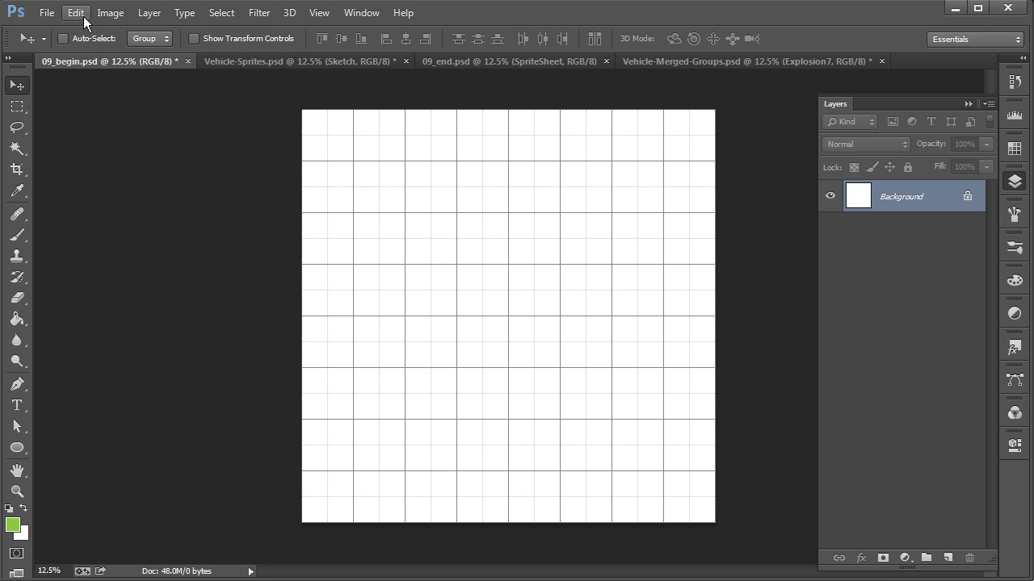
pyautogui.click(81, 18)
pyautogui.moveTo(111, 544)
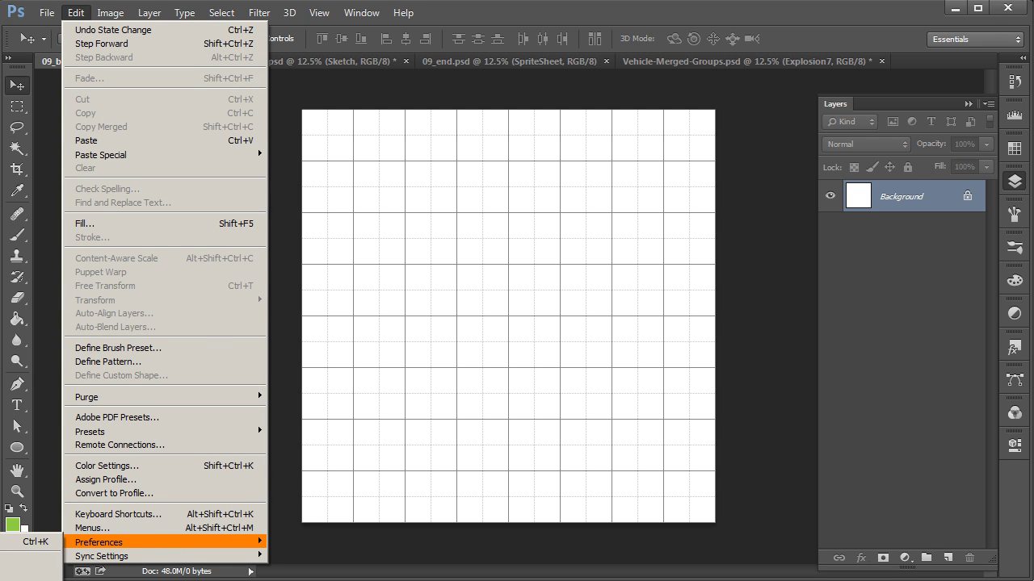
pyautogui.click(32, 565)
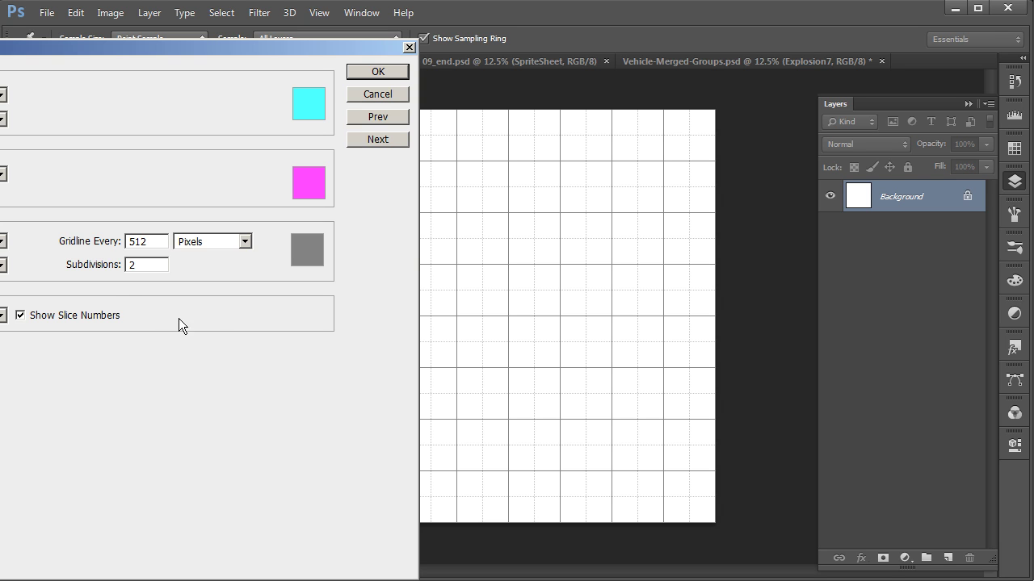
pyautogui.click(393, 94)
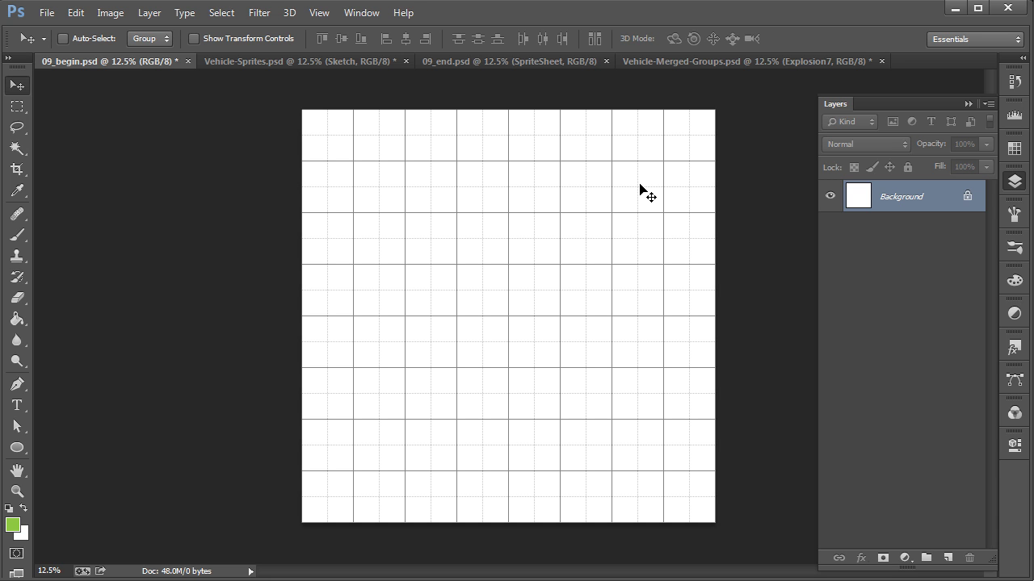
# - In Vehicle-Sprites.psd, preview the Tires Spin1 and Tires Spin2 frames, ending with Idle shown
pyautogui.click(290, 63)
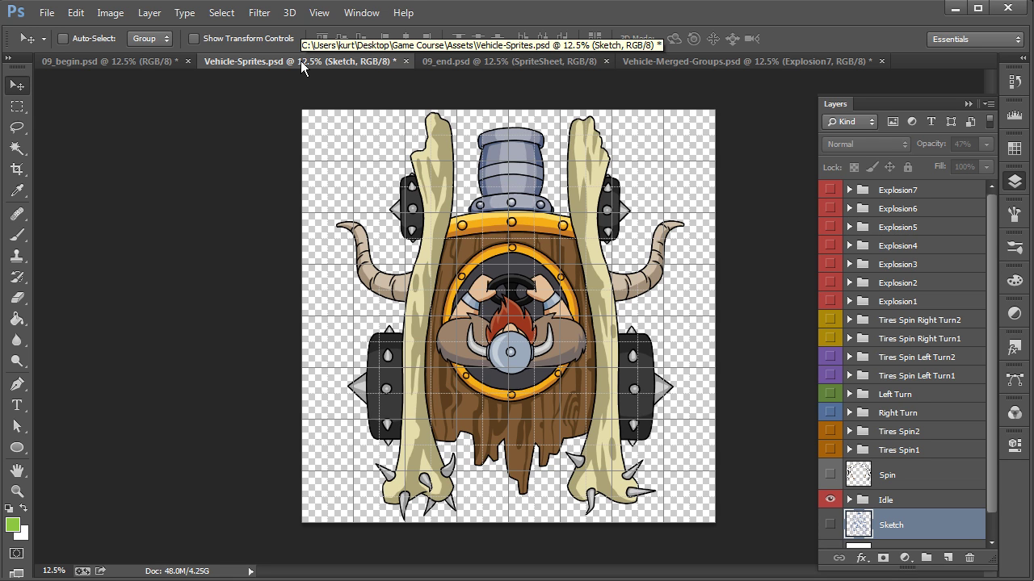
pyautogui.moveTo(990, 490); pyautogui.dragTo(991, 524)
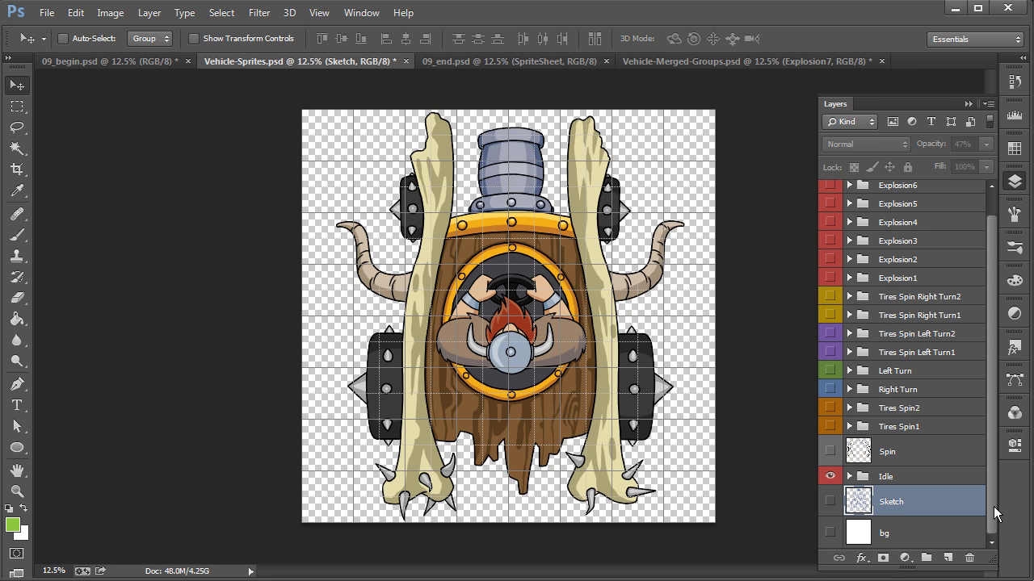
pyautogui.click(905, 477)
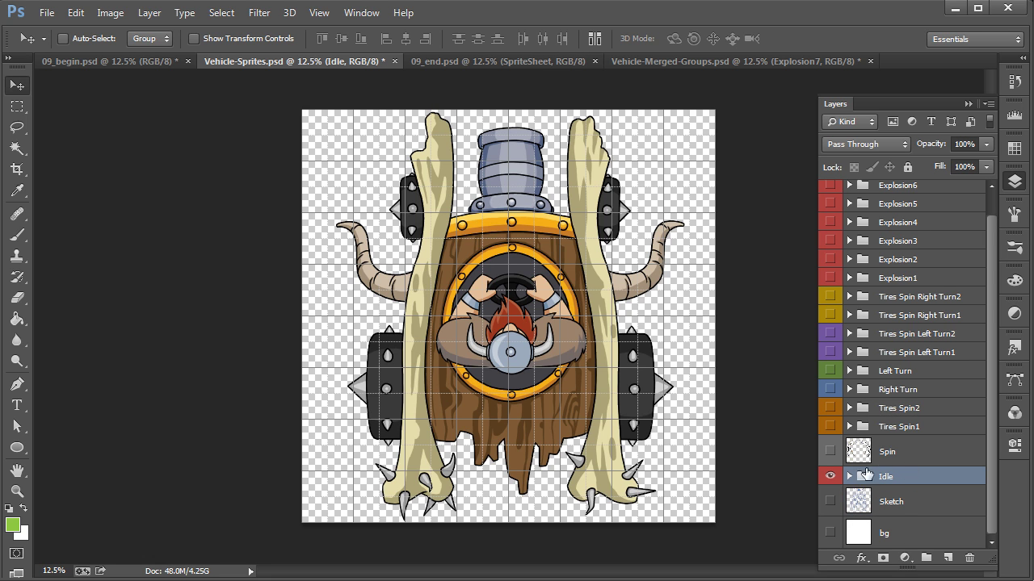
pyautogui.click(830, 476)
pyautogui.click(831, 427)
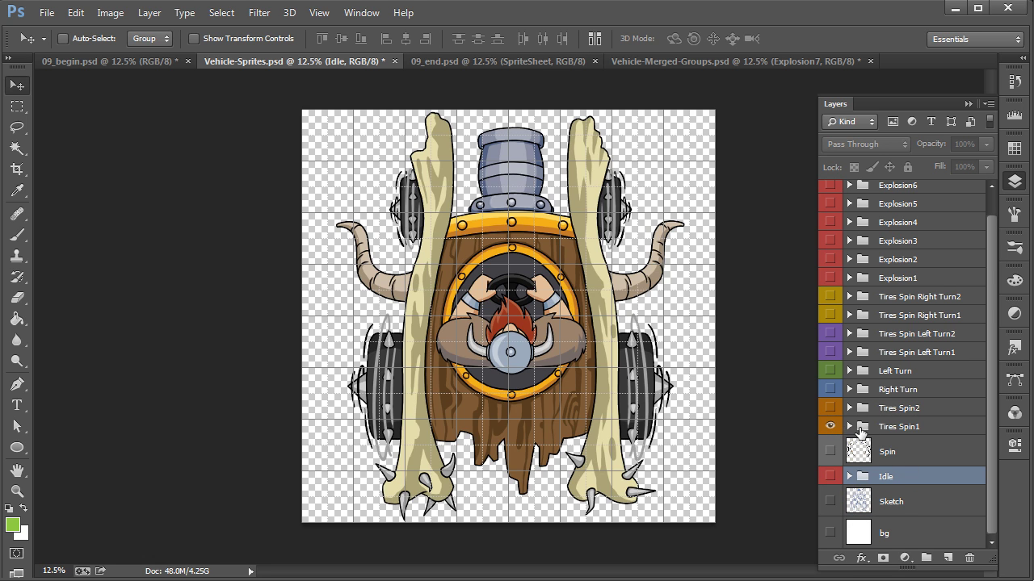
pyautogui.click(830, 427)
pyautogui.click(830, 408)
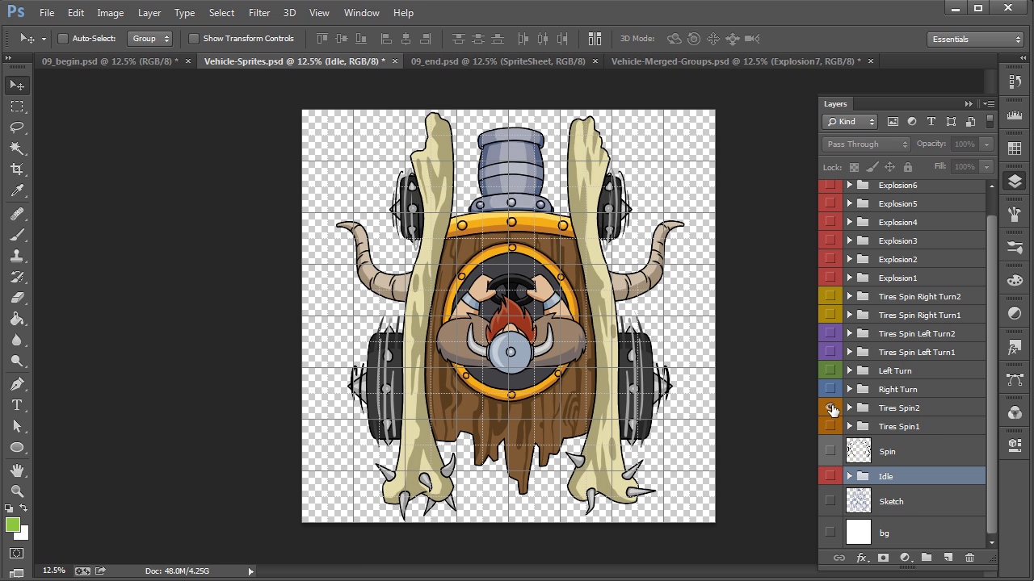
pyautogui.click(830, 408)
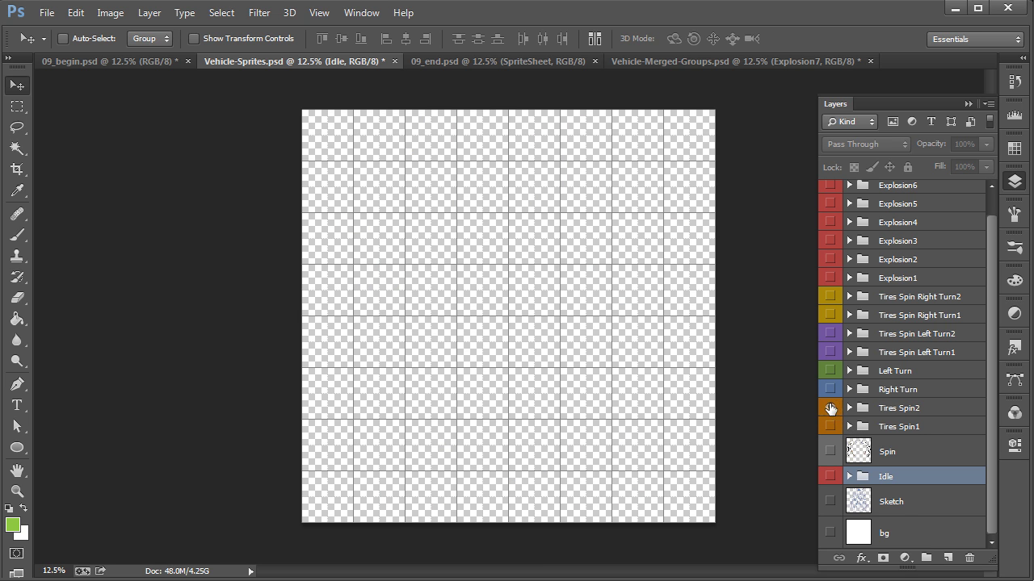
pyautogui.click(831, 407)
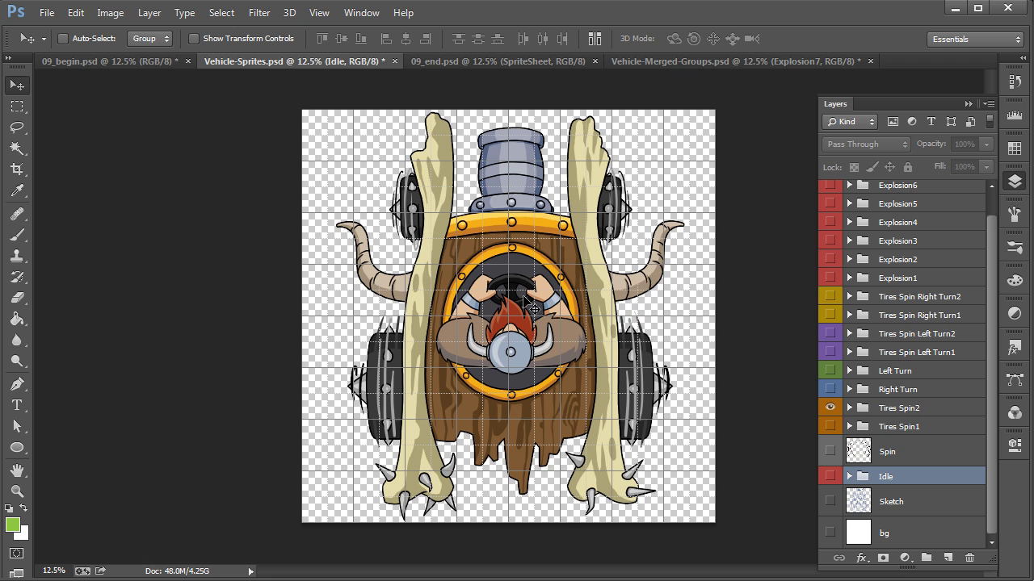
pyautogui.click(830, 408)
pyautogui.click(829, 477)
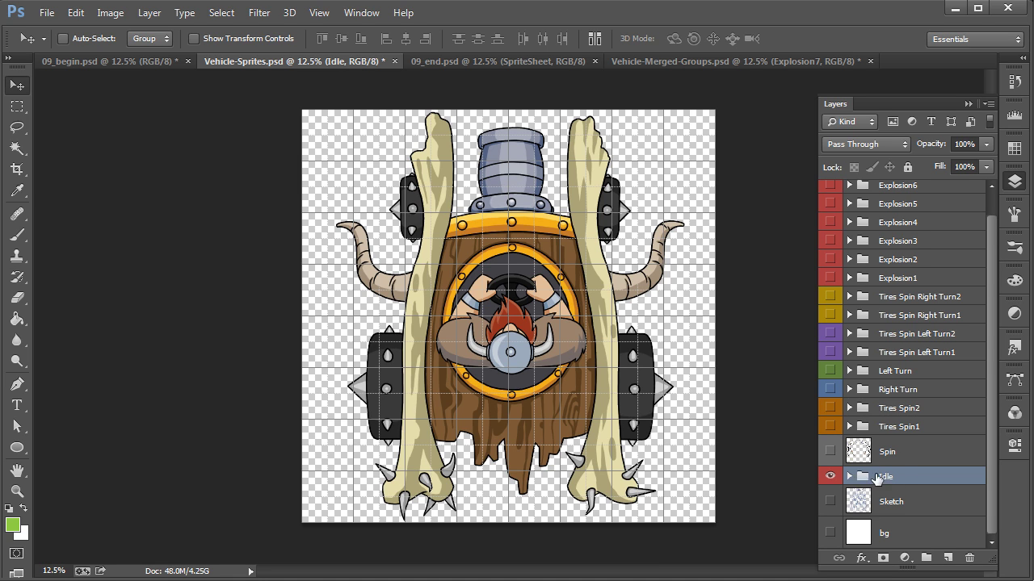
# - Merge the Idle group into one layer via Merge Group and toggle its visibility to verify
pyautogui.click(849, 476)
pyautogui.moveTo(986, 440); pyautogui.dragTo(988, 506)
pyautogui.click(850, 390)
pyautogui.rightClick(878, 476)
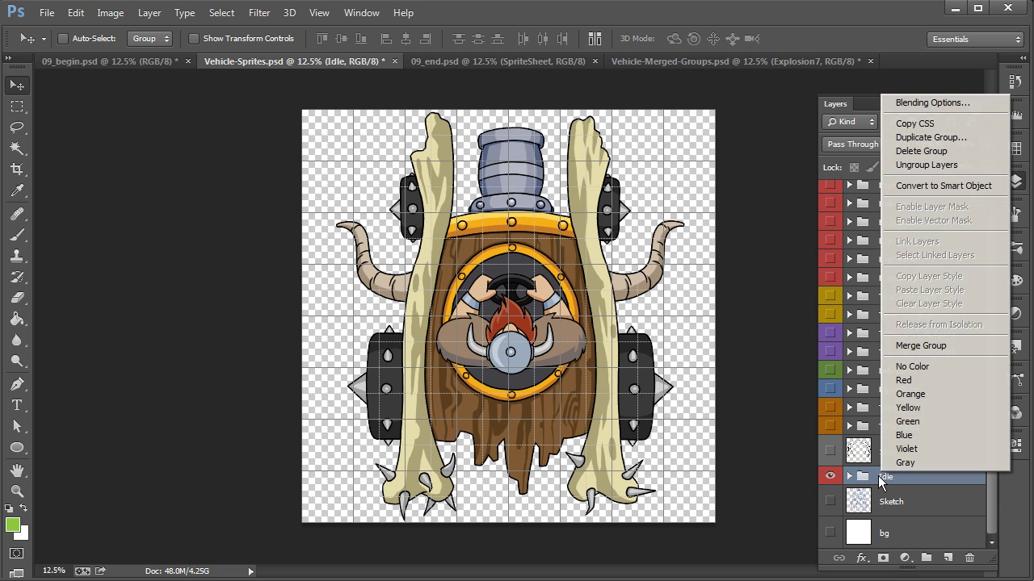
pyautogui.click(920, 346)
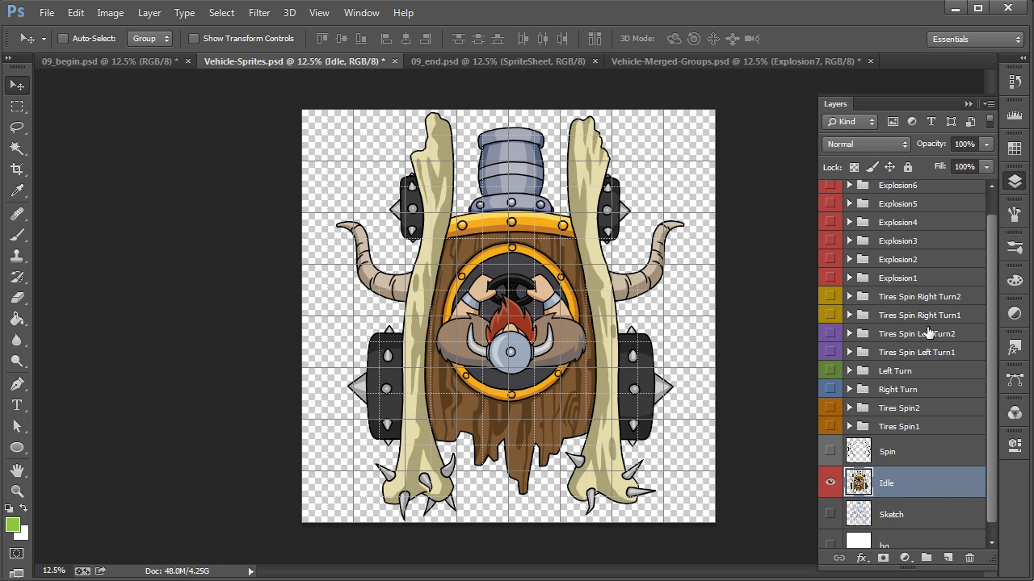
pyautogui.click(830, 483)
pyautogui.click(830, 483)
# - In Vehicle-Merged-Groups.psd, hide Idle and preview the Tires Spin1 and Tires Spin2 frames
pyautogui.click(680, 62)
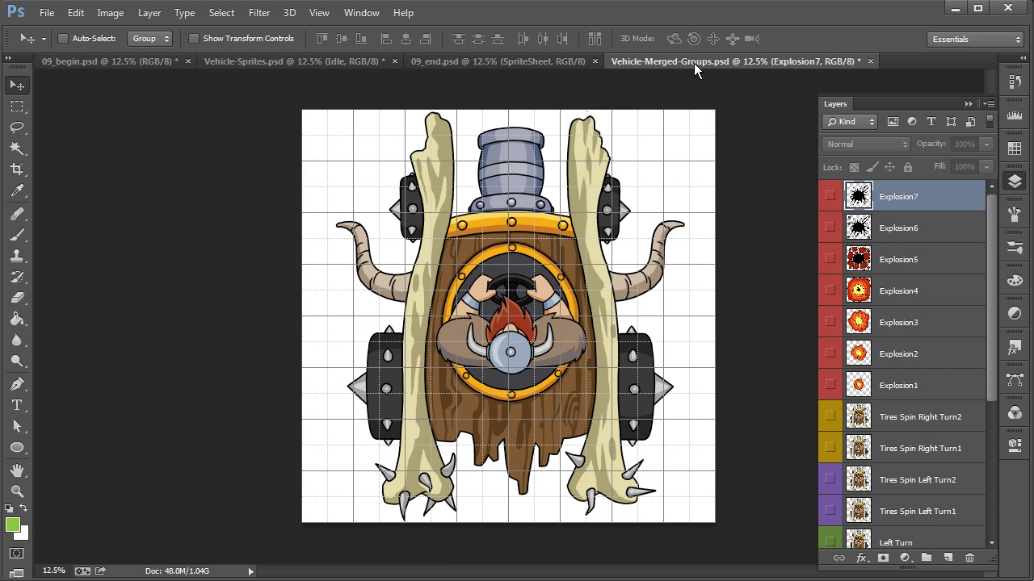
pyautogui.moveTo(994, 335); pyautogui.dragTo(978, 511)
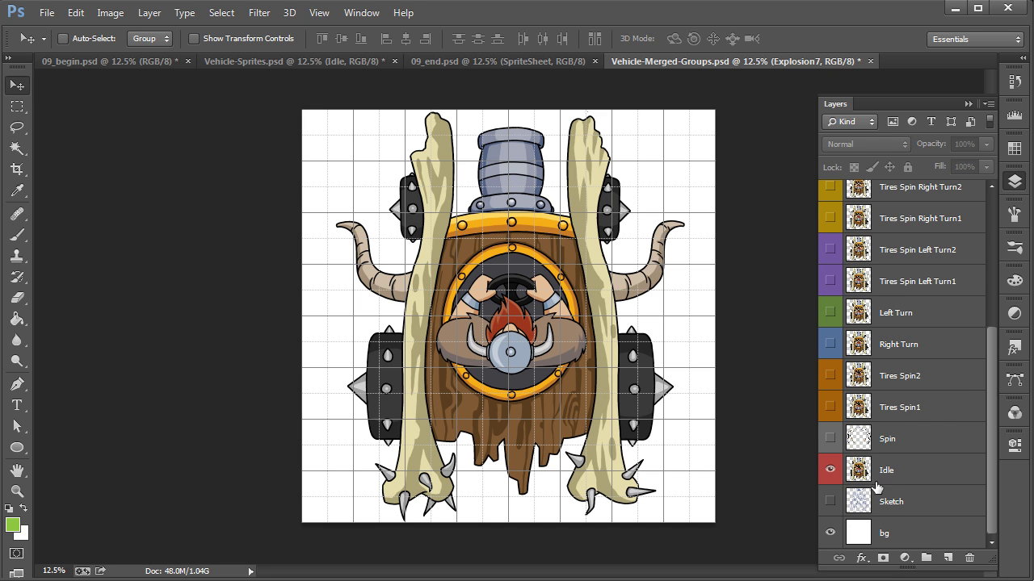
pyautogui.click(829, 470)
pyautogui.click(829, 407)
pyautogui.click(829, 407)
pyautogui.click(830, 377)
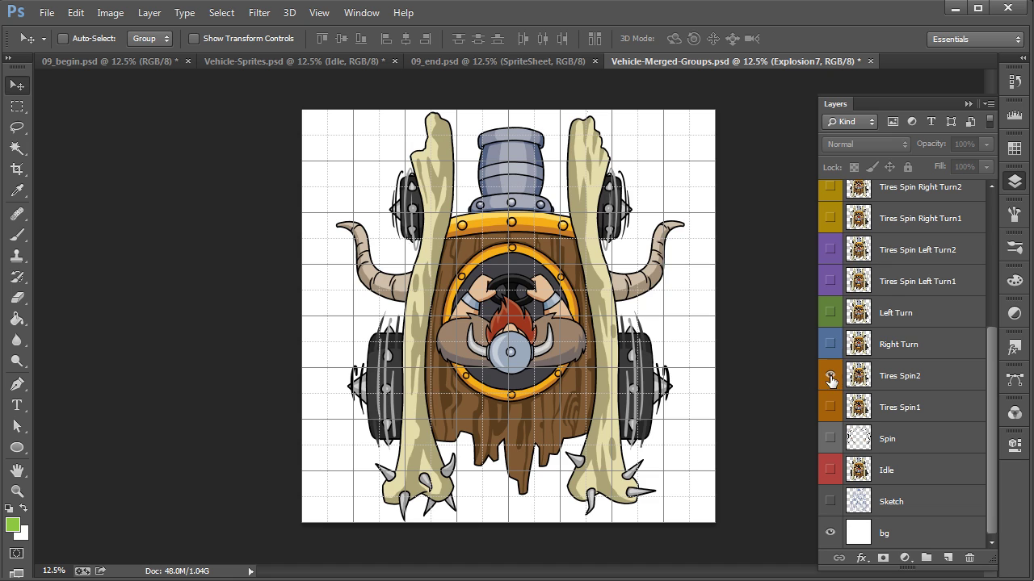
pyautogui.click(830, 376)
# - Preview Right Turn and Tires Spin Left Turn1, leaving only Left Turn visible over bg
pyautogui.click(830, 344)
pyautogui.click(830, 344)
pyautogui.click(830, 312)
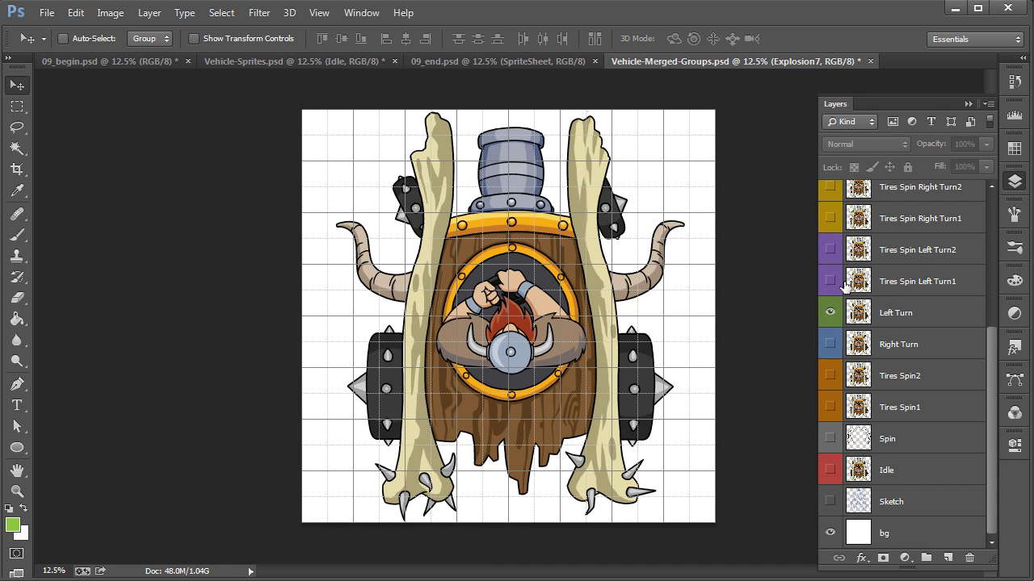
pyautogui.click(830, 312)
pyautogui.click(830, 281)
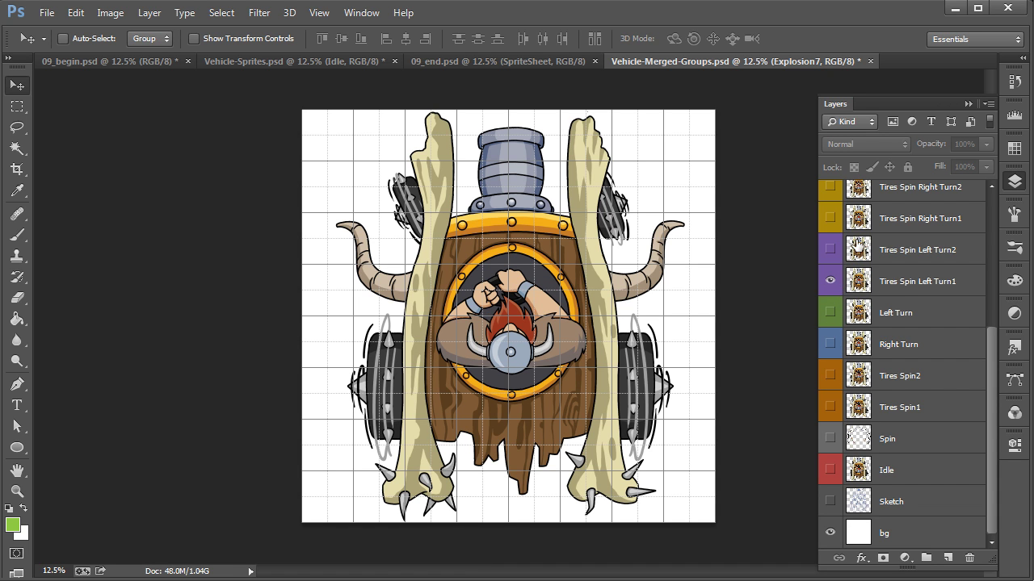
pyautogui.click(830, 312)
pyautogui.click(830, 281)
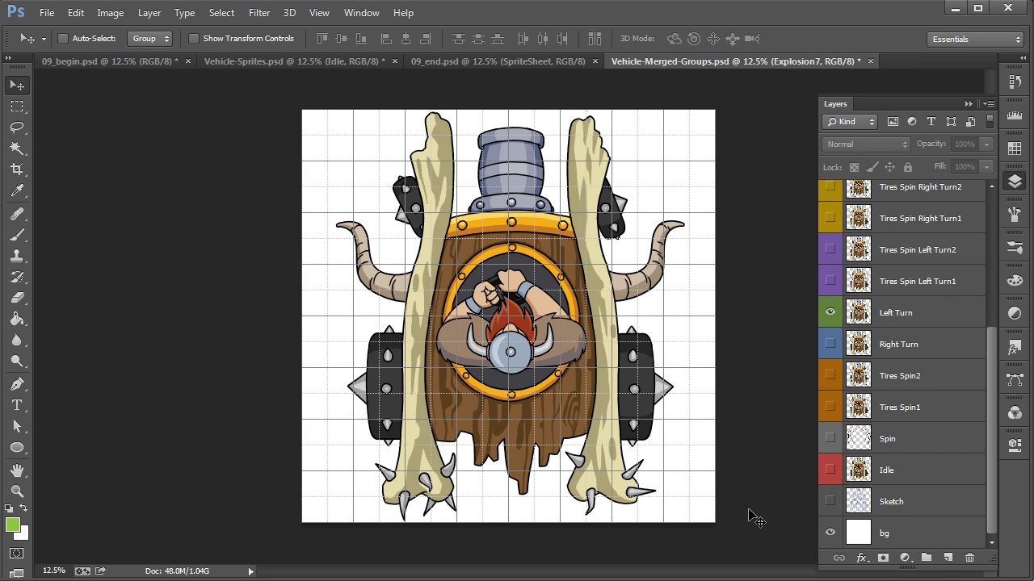
# - Set the image width to 512 pixels with linked proportions, giving 512 × 512 px
pyautogui.click(110, 12)
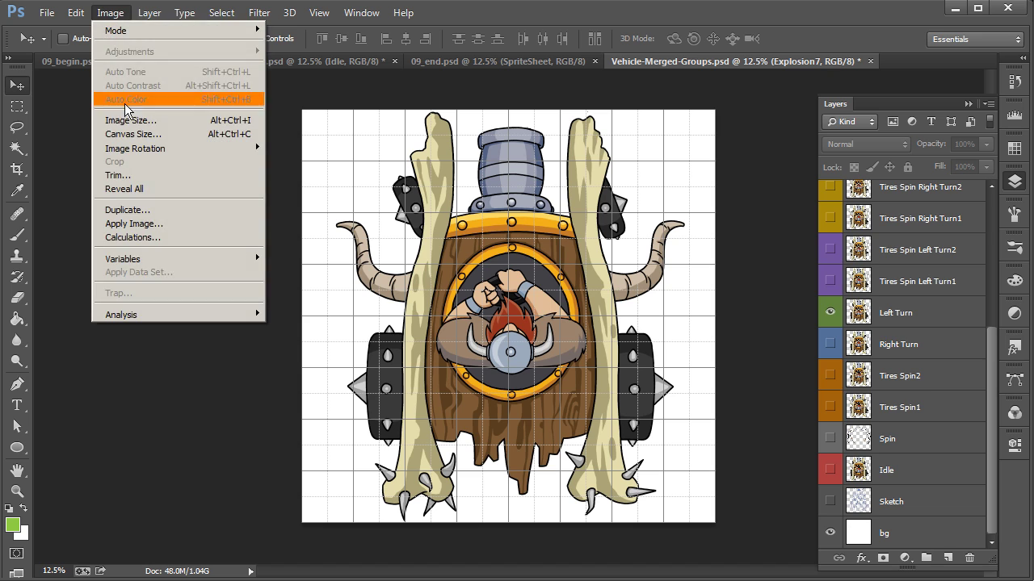
pyautogui.click(125, 120)
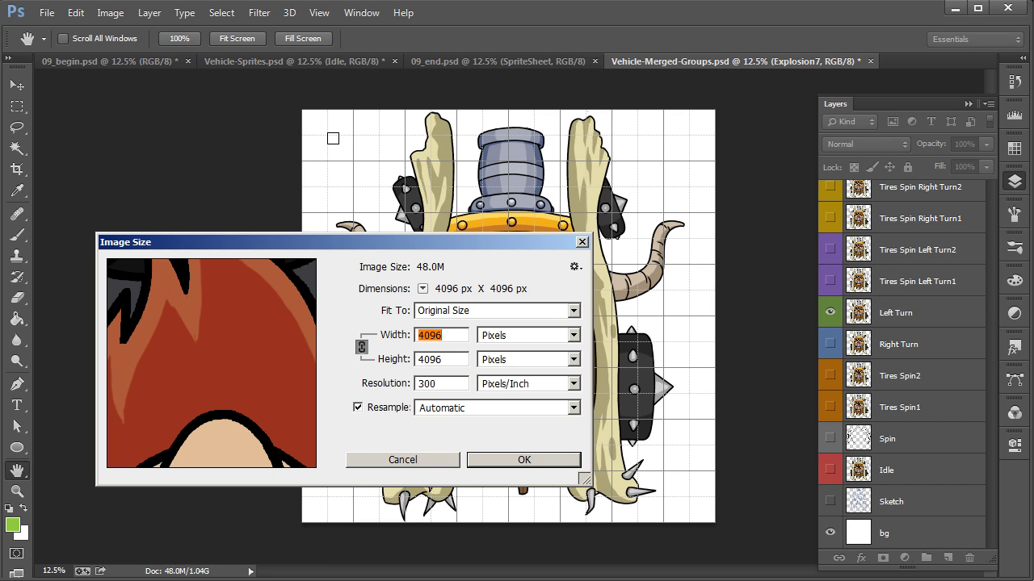
pyautogui.write('512')
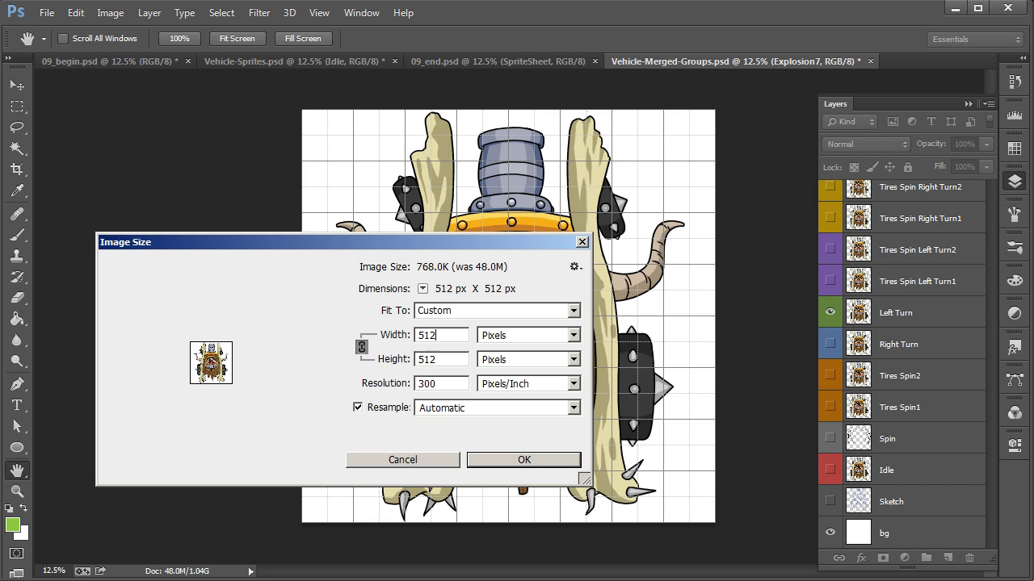
pyautogui.click(525, 460)
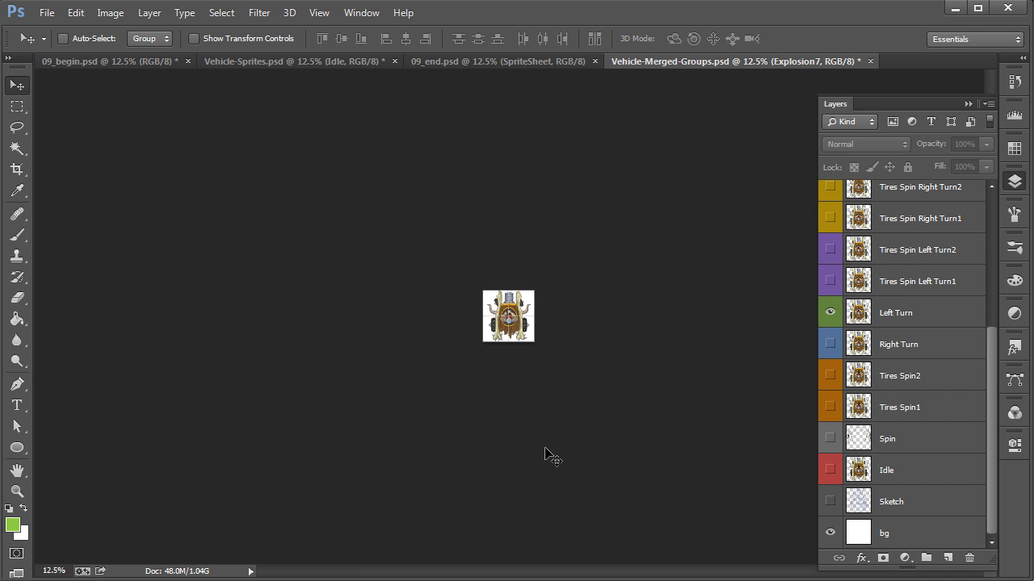
# - Zoom the 512 px image to actual size, glance at Vehicle-Sprites.psd, then return to Vehicle-Merged-Groups.psd
pyautogui.hotkey('ctrl', '+')
pyautogui.hotkey('ctrl', '+')
pyautogui.hotkey('ctrl', '+')
pyautogui.hotkey('ctrl', '+')
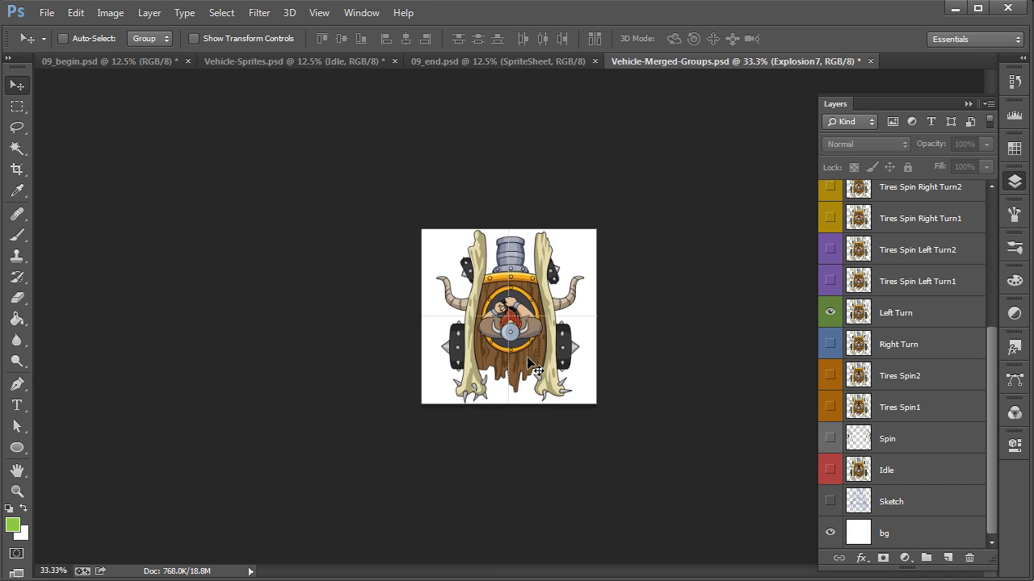
pyautogui.hotkey('ctrl', '+')
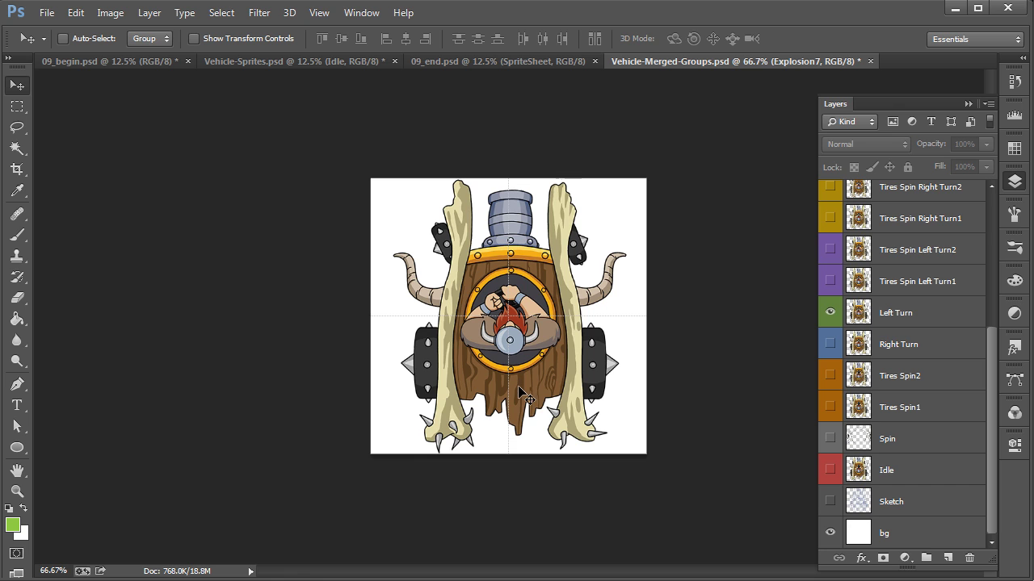
pyautogui.hotkey('ctrl', '+')
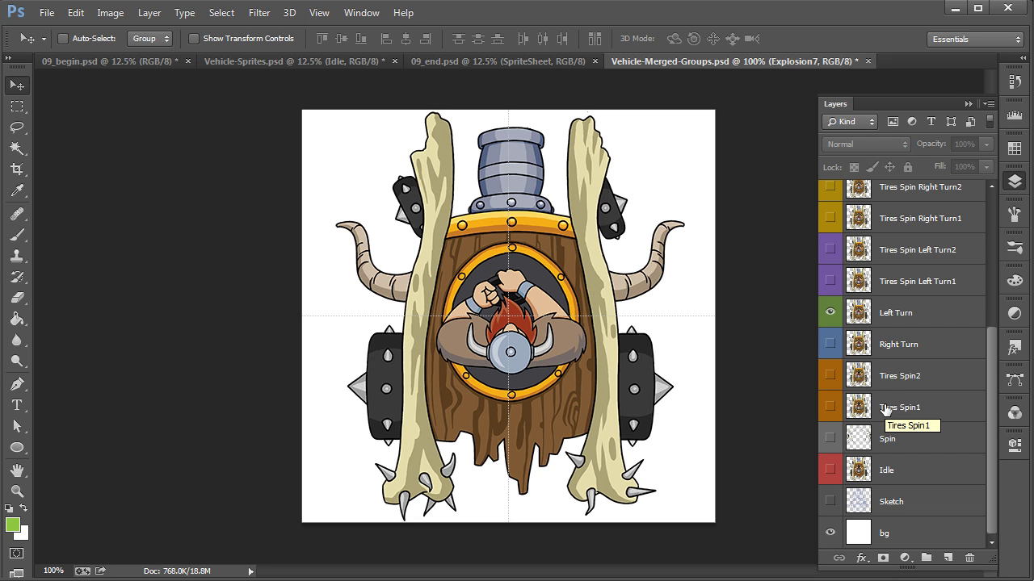
pyautogui.click(337, 63)
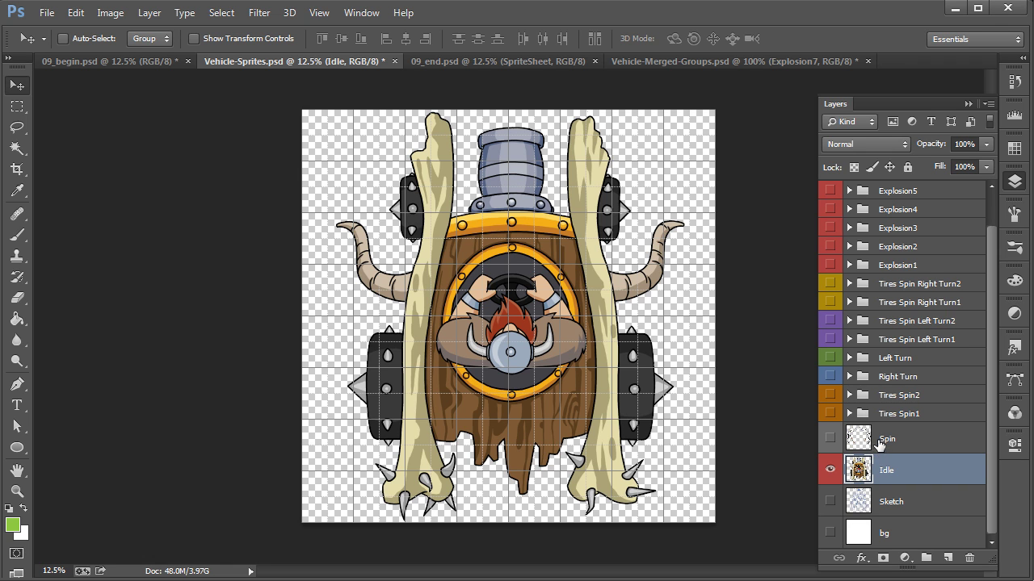
pyautogui.click(681, 63)
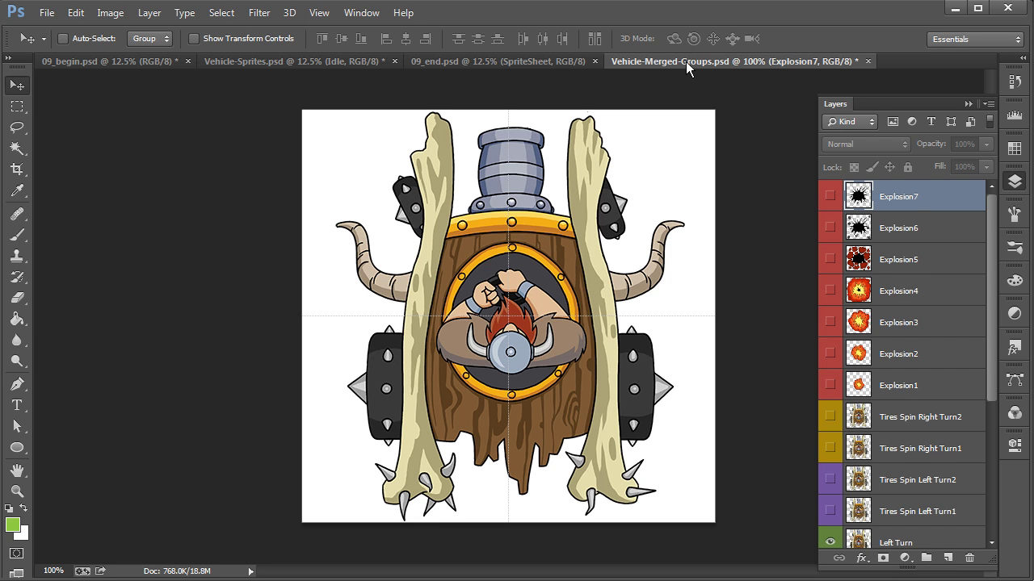
# - Float Vehicle-Merged-Groups.psd in its own window positioned beside the 09_begin.psd grid
pyautogui.moveTo(686, 62); pyautogui.dragTo(148, 69)
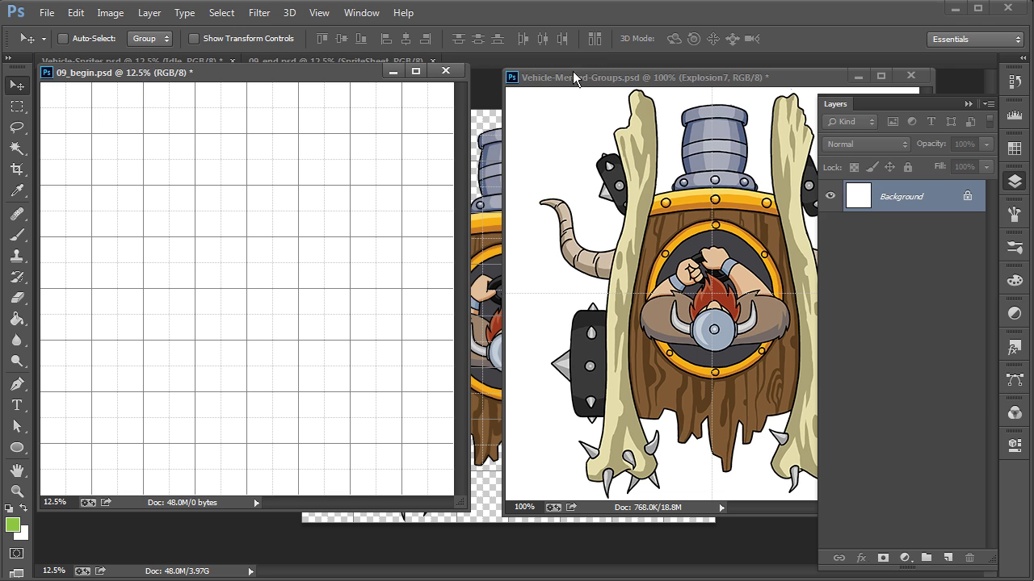
pyautogui.moveTo(601, 79); pyautogui.dragTo(579, 72)
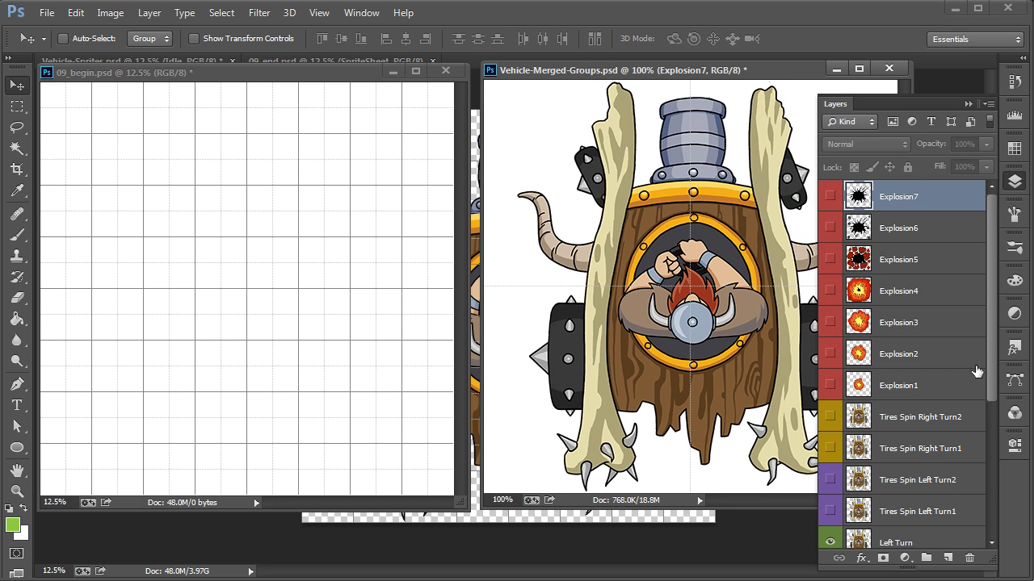
pyautogui.moveTo(994, 373); pyautogui.dragTo(992, 506)
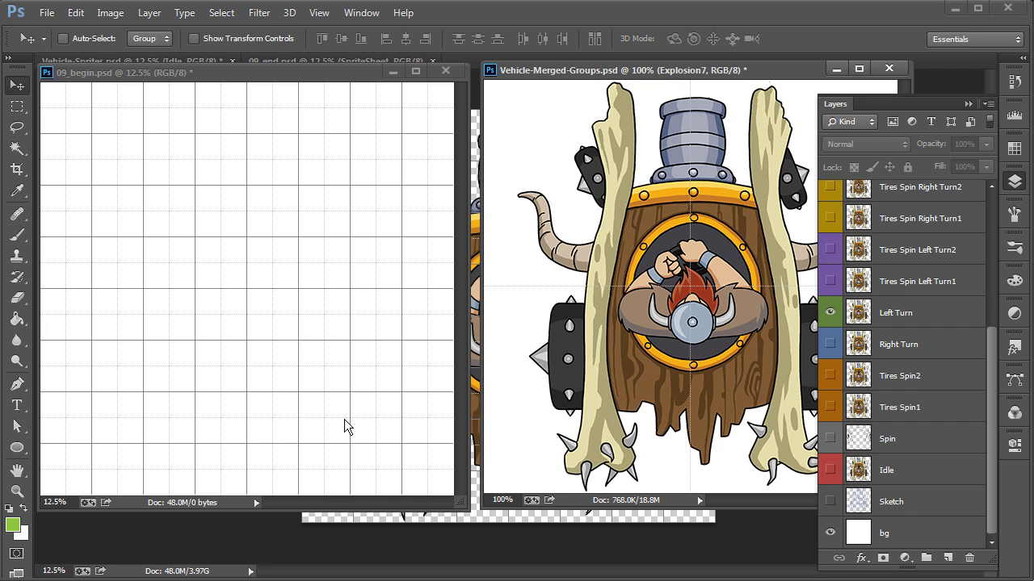
pyautogui.moveTo(732, 70); pyautogui.dragTo(733, 72)
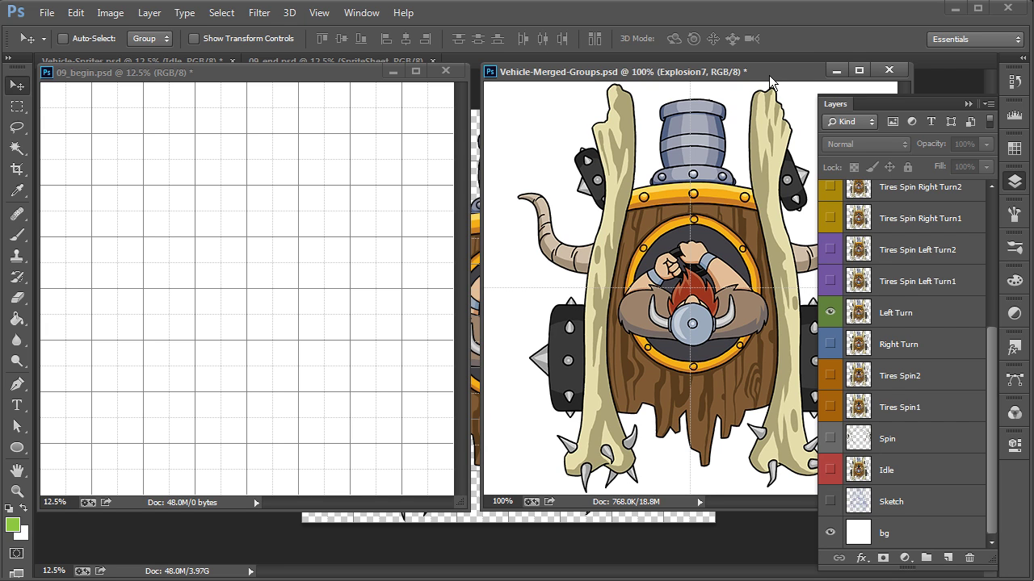
pyautogui.click(904, 323)
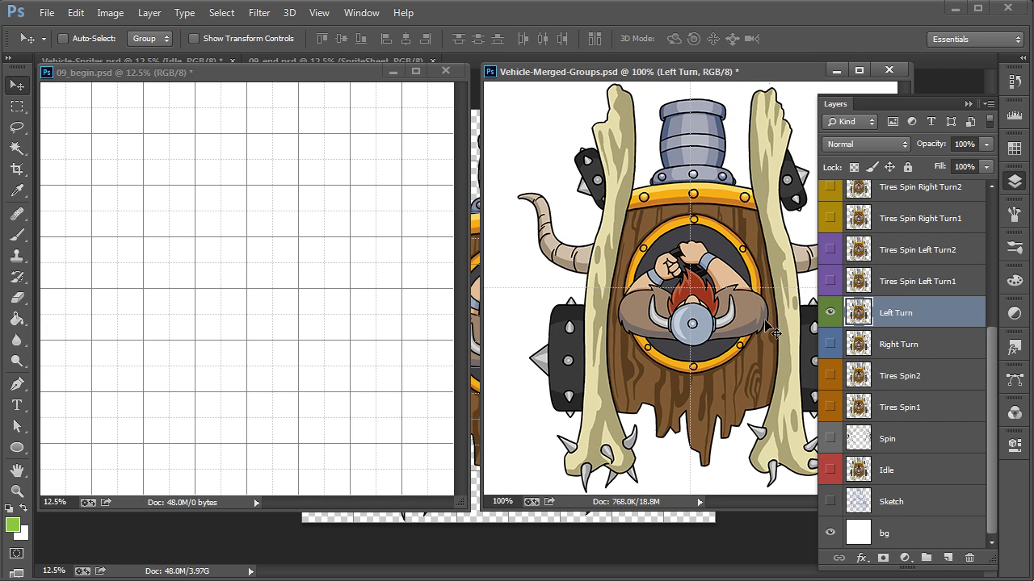
pyautogui.moveTo(707, 327); pyautogui.dragTo(127, 119)
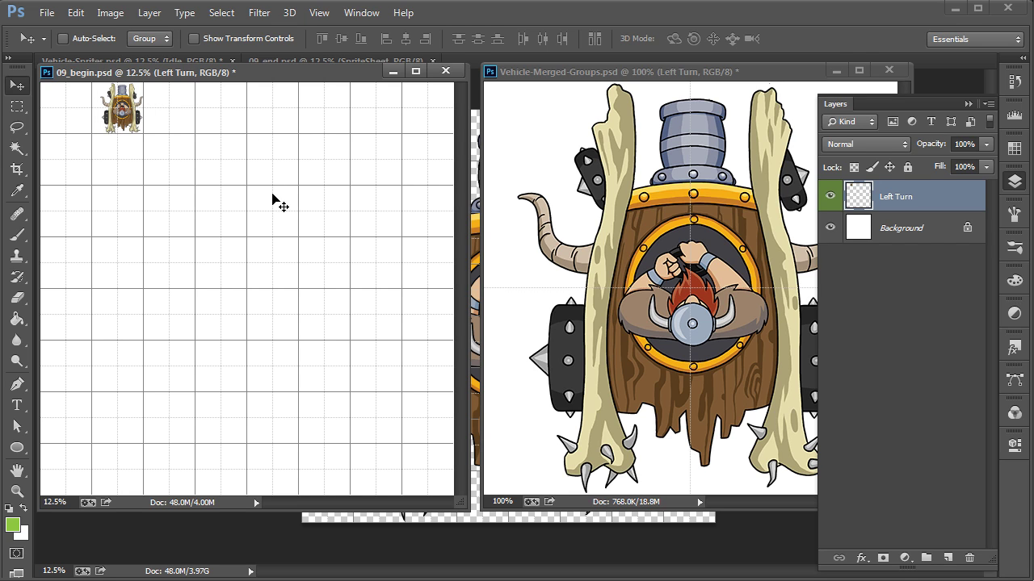
pyautogui.hotkey('ctrl', 'alt', 'z')
pyautogui.hotkey('ctrl', 'alt', 'z')
pyautogui.hotkey('ctrl', 'alt', 'z')
pyautogui.hotkey('ctrl', 'alt', 'z')
pyautogui.hotkey('ctrl', 'alt', 'z')
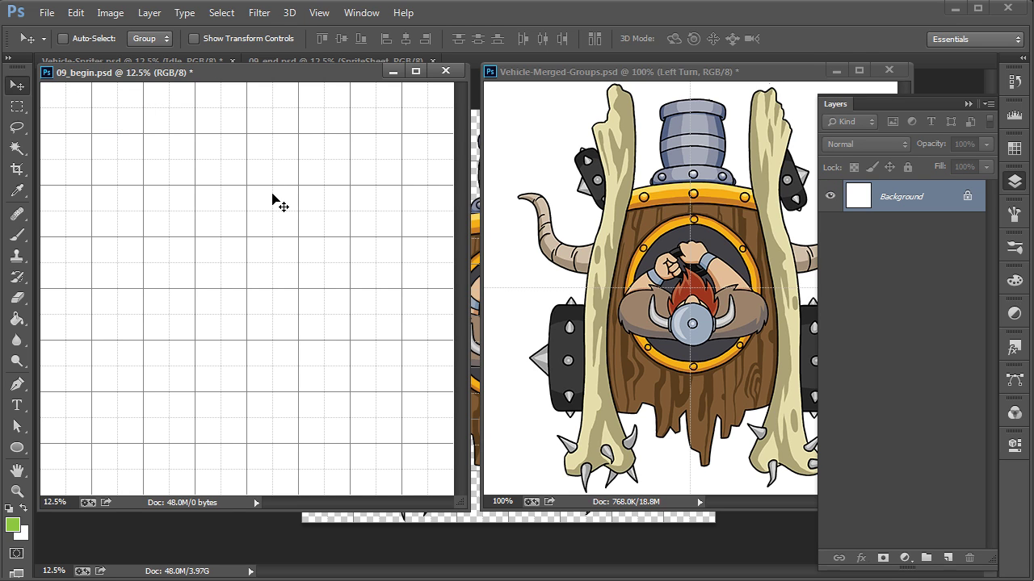
pyautogui.click(642, 73)
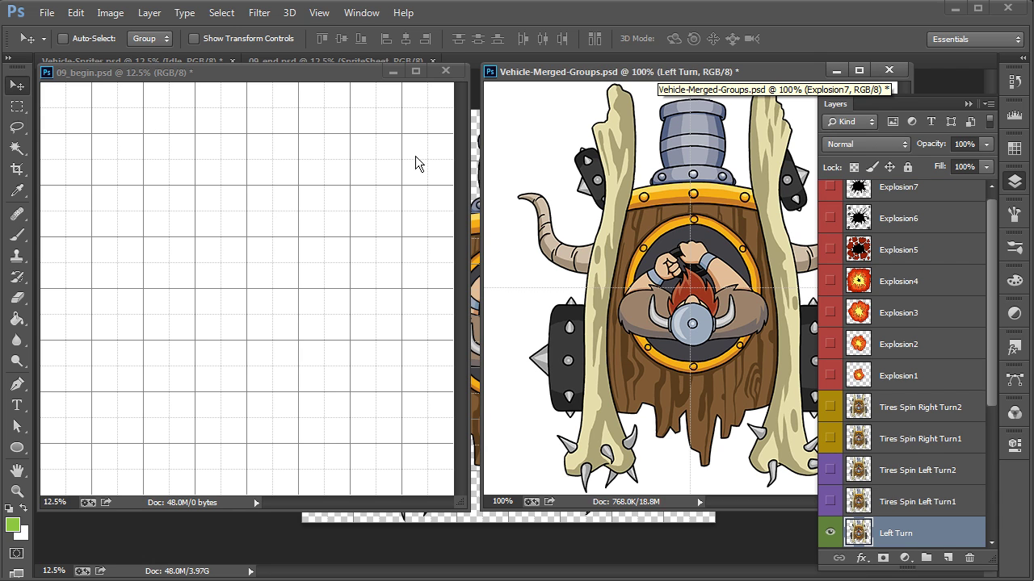
pyautogui.moveTo(990, 396); pyautogui.dragTo(993, 549)
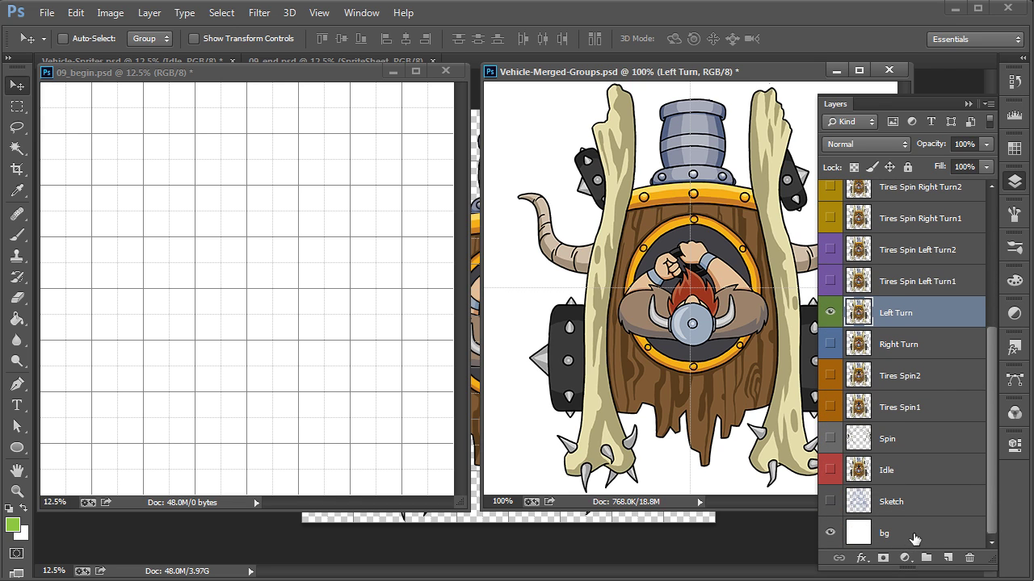
# - Fill the vehicle document's white bg layer with green using the Paint Bucket
pyautogui.click(911, 540)
pyautogui.click(30, 316)
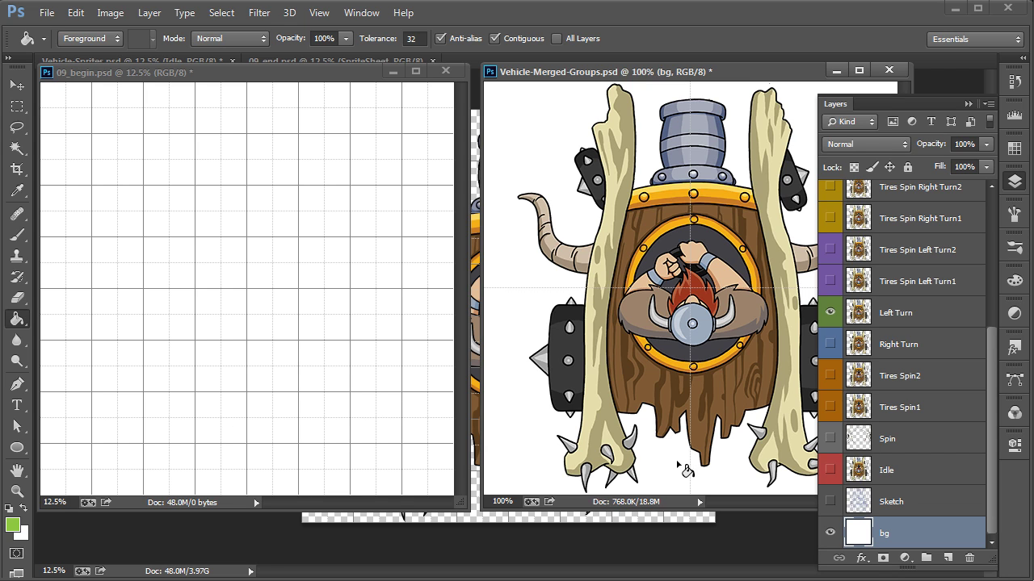
pyautogui.click(724, 476)
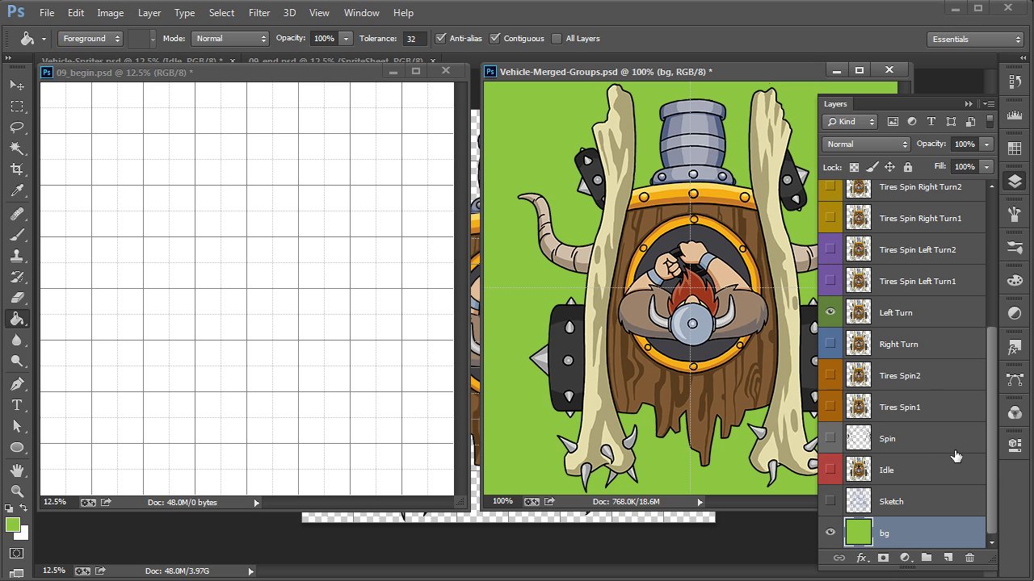
pyautogui.click(17, 85)
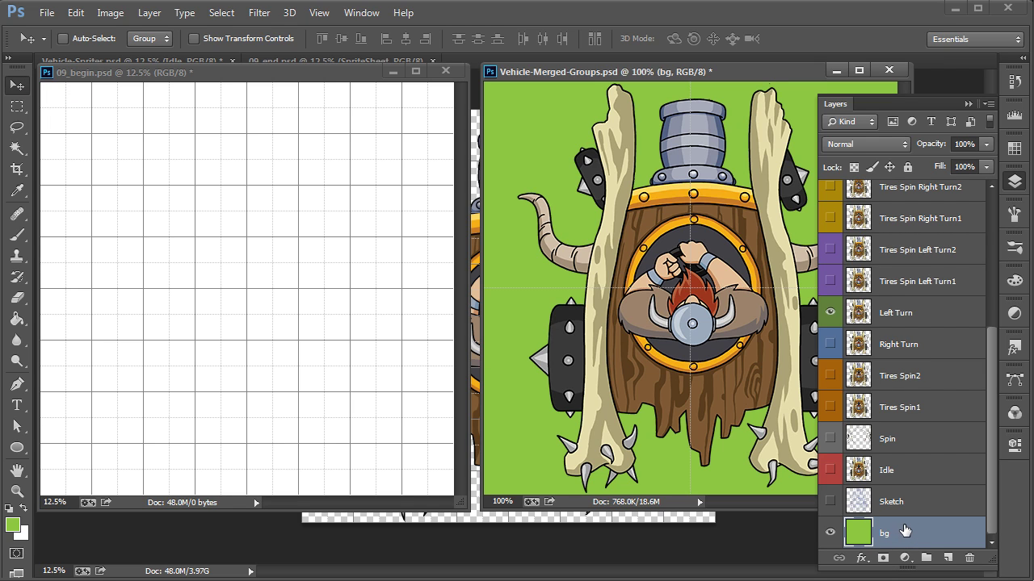
# - Copy Left Turn with its green bg into 09_begin.psd and align it to the top-left tile
pyautogui.keyDown('ctrl'); pyautogui.click(910, 315); pyautogui.keyUp('ctrl')
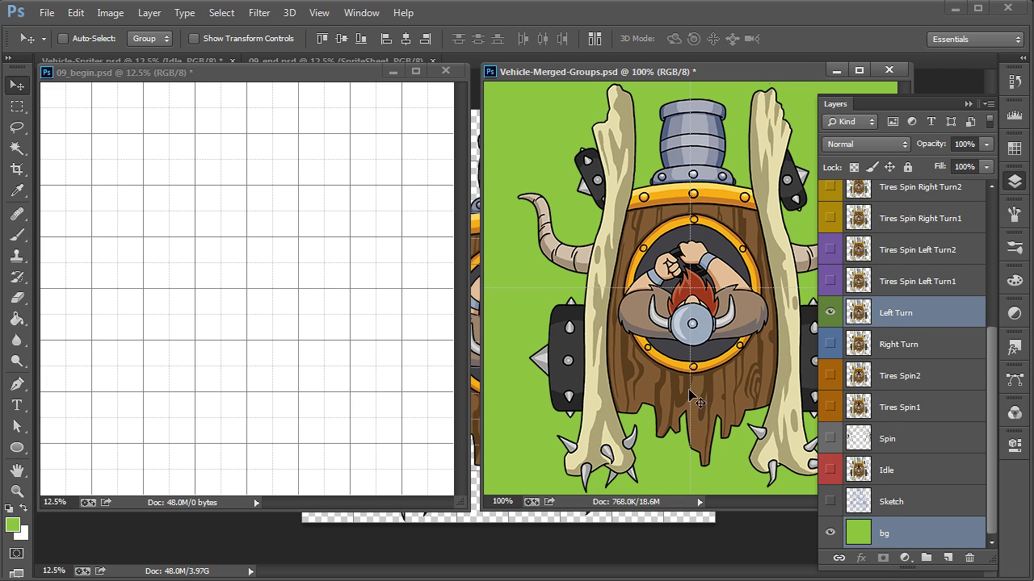
pyautogui.moveTo(753, 390); pyautogui.dragTo(90, 112)
pyautogui.hotkey('ctrl', '+')
pyautogui.hotkey('ctrl', '+')
pyautogui.hotkey('ctrl', '+')
pyautogui.moveTo(129, 149); pyautogui.dragTo(397, 417)
pyautogui.hotkey('ctrl', '+')
pyautogui.hotkey('ctrl', '+')
pyautogui.moveTo(164, 213); pyautogui.dragTo(482, 411)
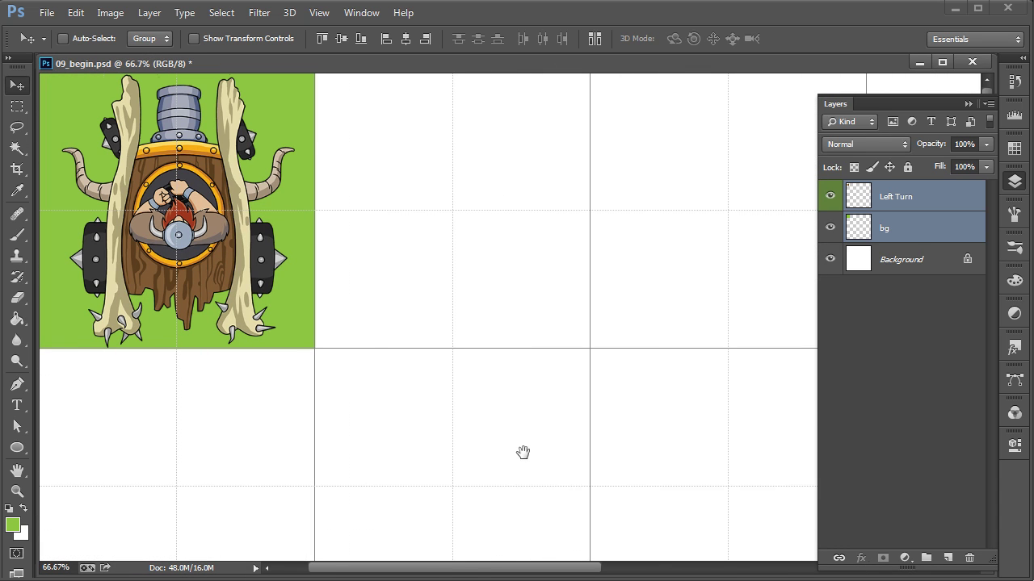
pyautogui.moveTo(282, 303)
pyautogui.mouseDown()
pyautogui.moveTo(273, 281)
pyautogui.moveTo(315, 291)
pyautogui.moveTo(280, 292)
pyautogui.mouseUp()
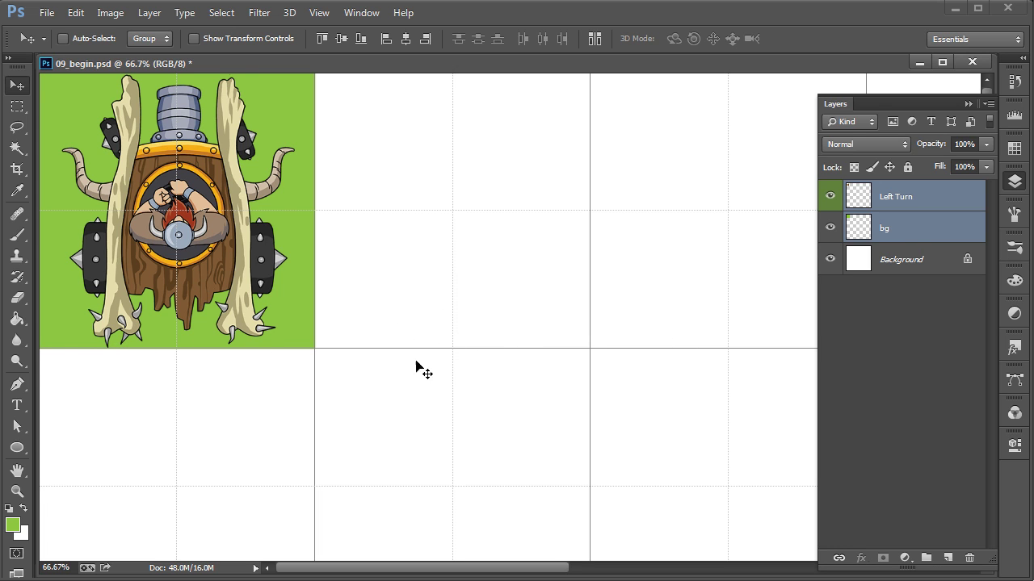
pyautogui.hotkey('ctrl', '-')
pyautogui.hotkey('ctrl', '-')
pyautogui.hotkey('ctrl', '-')
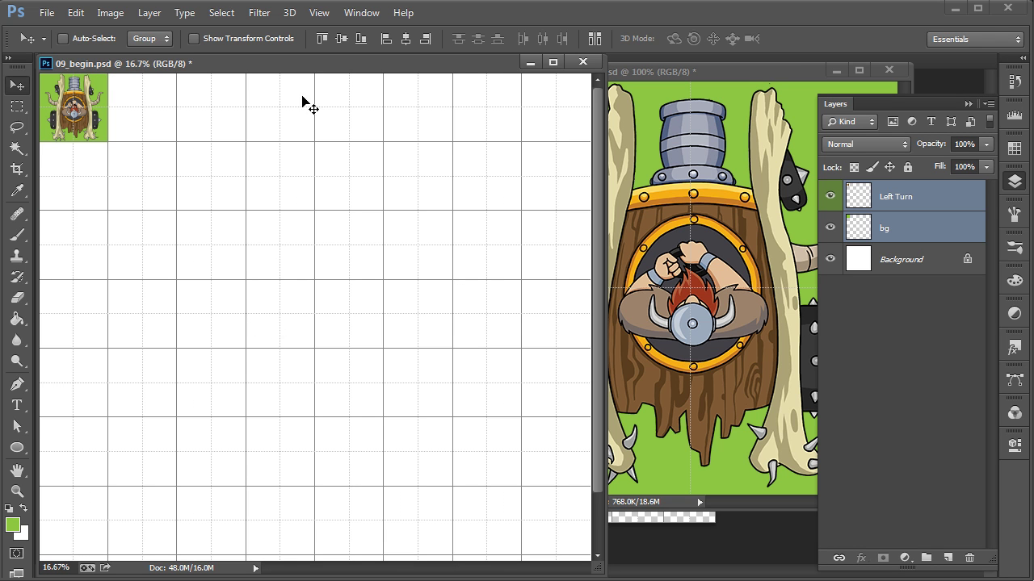
# - Confirm the View > Snap To > Grid setting without changing it
pyautogui.click(319, 12)
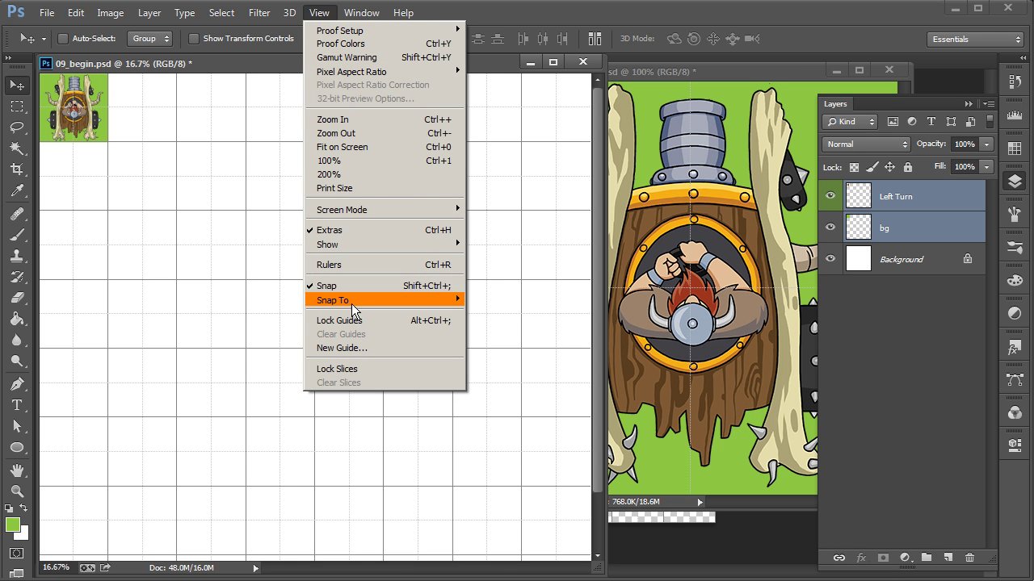
pyautogui.moveTo(351, 304)
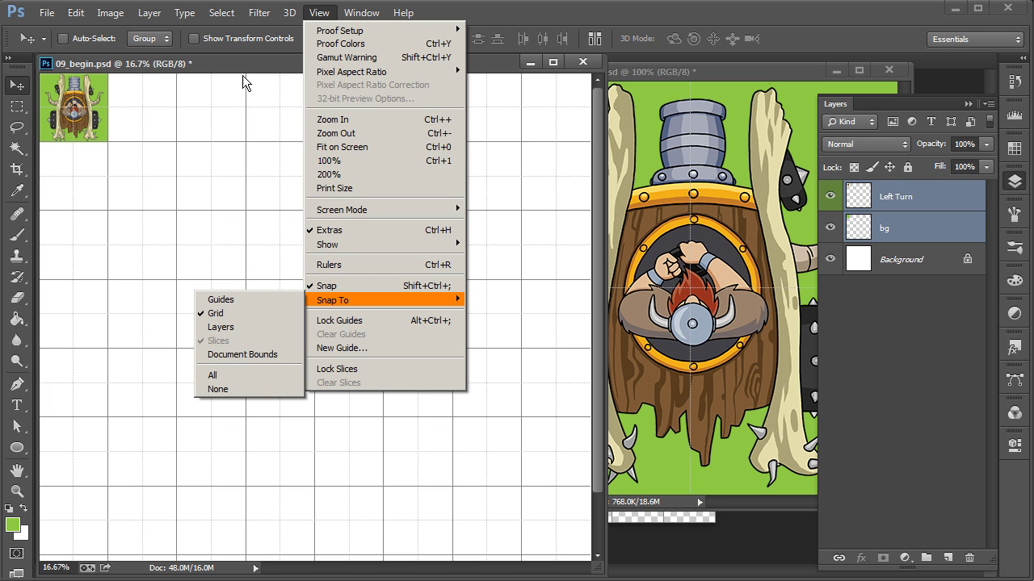
pyautogui.click(256, 106)
pyautogui.hotkey('ctrl', '-')
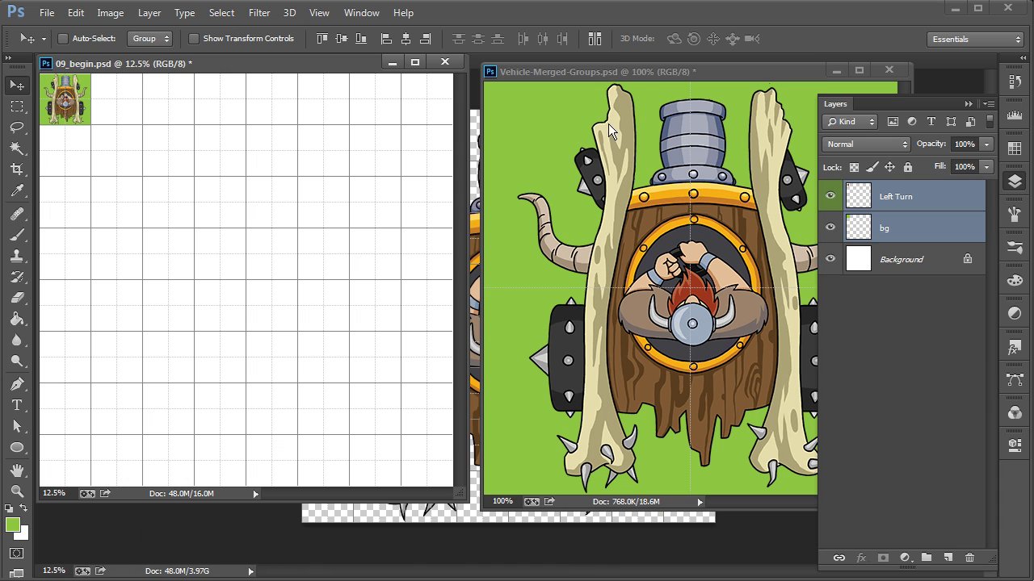
# - Show Right Turn instead of Left Turn and copy it with bg into 09_begin's second tile
pyautogui.click(642, 71)
pyautogui.moveTo(989, 389)
pyautogui.mouseDown()
pyautogui.moveTo(990, 515)
pyautogui.moveTo(985, 492)
pyautogui.mouseUp()
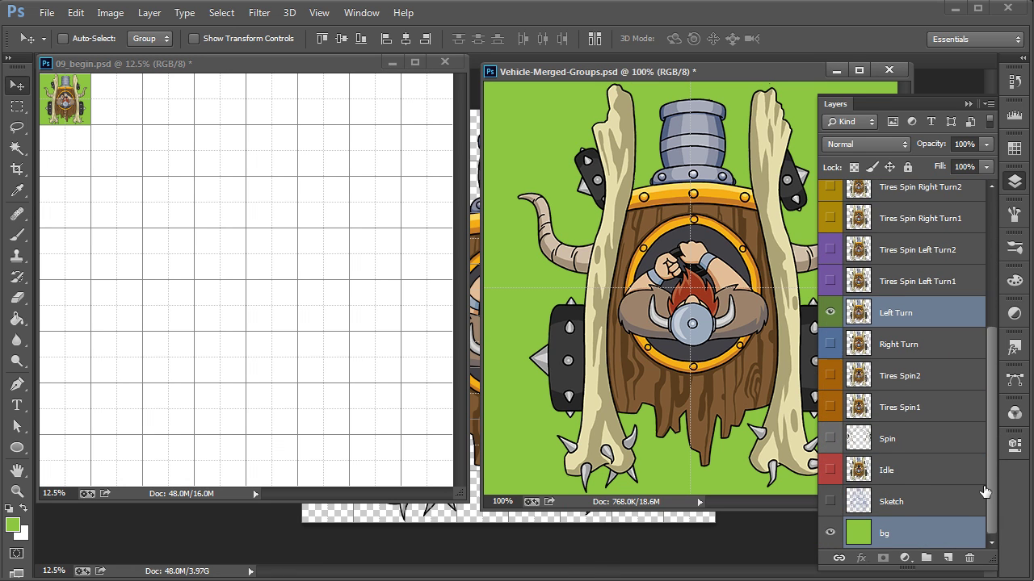
pyautogui.click(830, 313)
pyautogui.click(830, 344)
pyautogui.click(898, 347)
pyautogui.keyDown('ctrl'); pyautogui.click(924, 535); pyautogui.keyUp('ctrl')
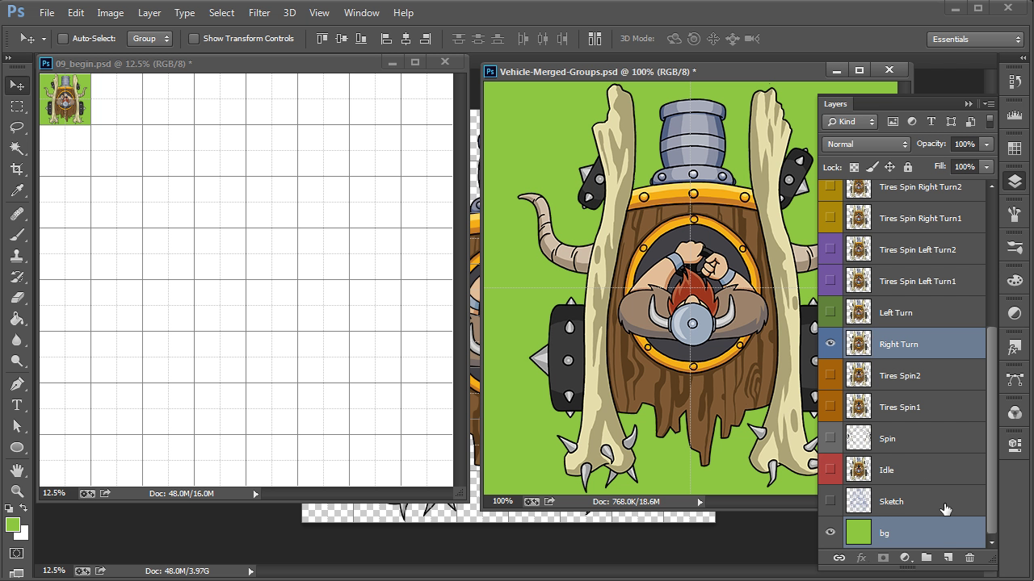
pyautogui.moveTo(898, 348); pyautogui.dragTo(133, 99)
pyautogui.hotkey('ctrl', '+')
pyautogui.hotkey('ctrl', '+')
pyautogui.hotkey('ctrl', '+')
pyautogui.hotkey('ctrl', '+')
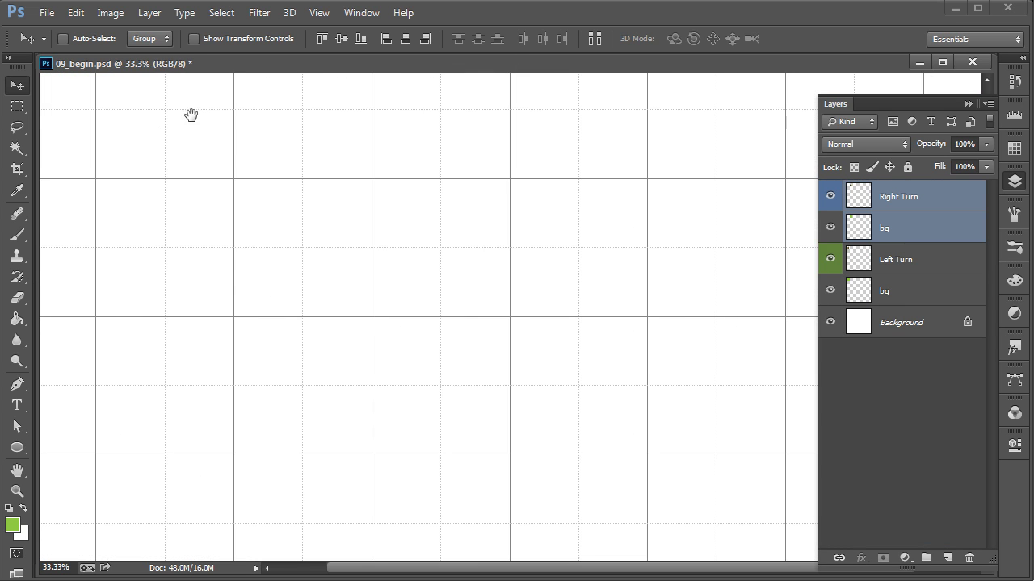
pyautogui.moveTo(275, 292); pyautogui.dragTo(530, 511)
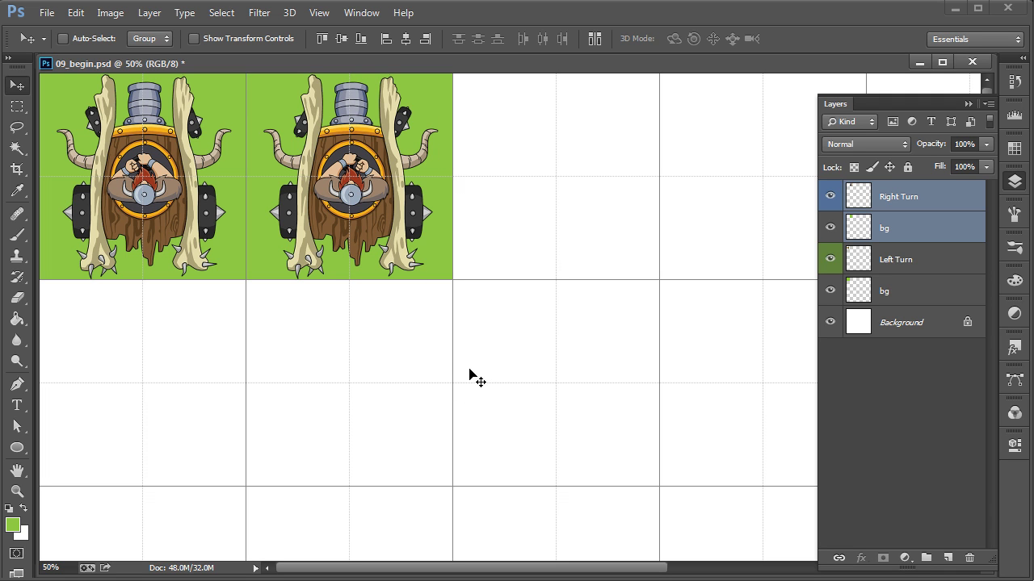
# - Hide the green bg layers behind Left Turn and Right Turn, then dock both windows as tabs
pyautogui.hotkey('ctrl', '-')
pyautogui.hotkey('ctrl', '-')
pyautogui.hotkey('ctrl', '-')
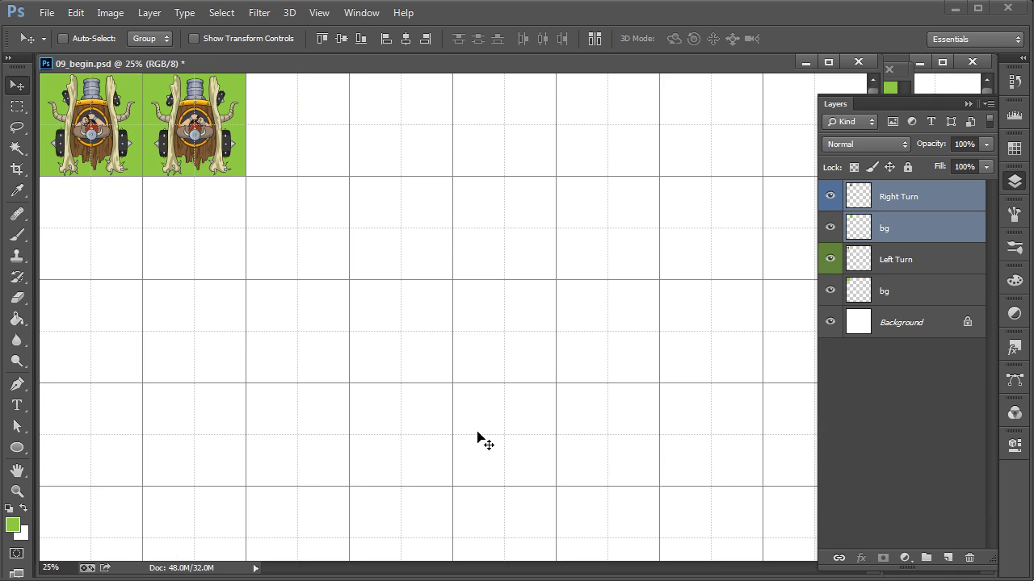
pyautogui.hotkey('ctrl', '-')
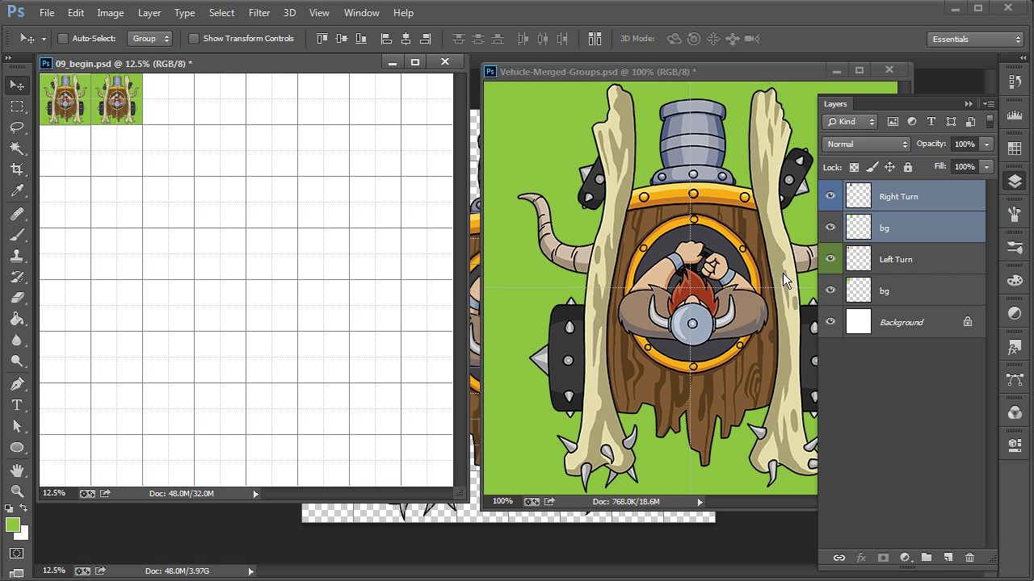
pyautogui.click(830, 290)
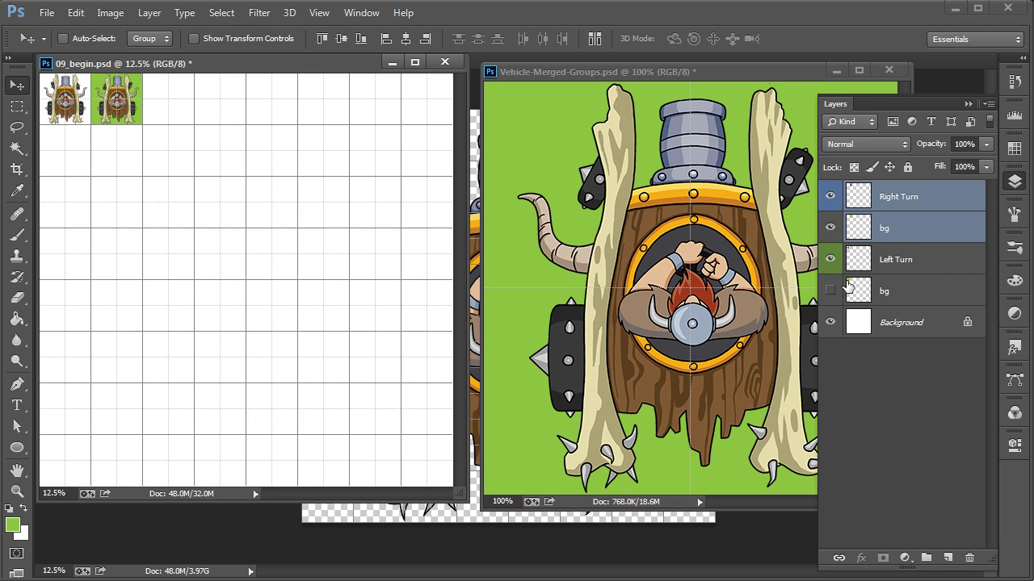
pyautogui.click(830, 227)
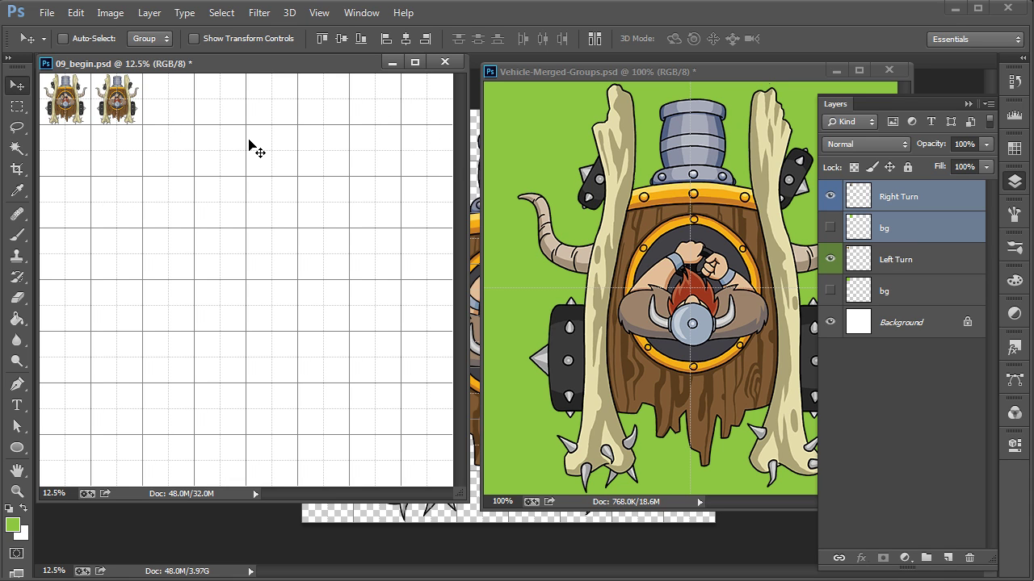
pyautogui.moveTo(660, 71); pyautogui.dragTo(615, 56)
pyautogui.moveTo(260, 62); pyautogui.dragTo(292, 51)
pyautogui.click(308, 62)
pyautogui.hotkey('ctrl', '+')
pyautogui.hotkey('ctrl', '+')
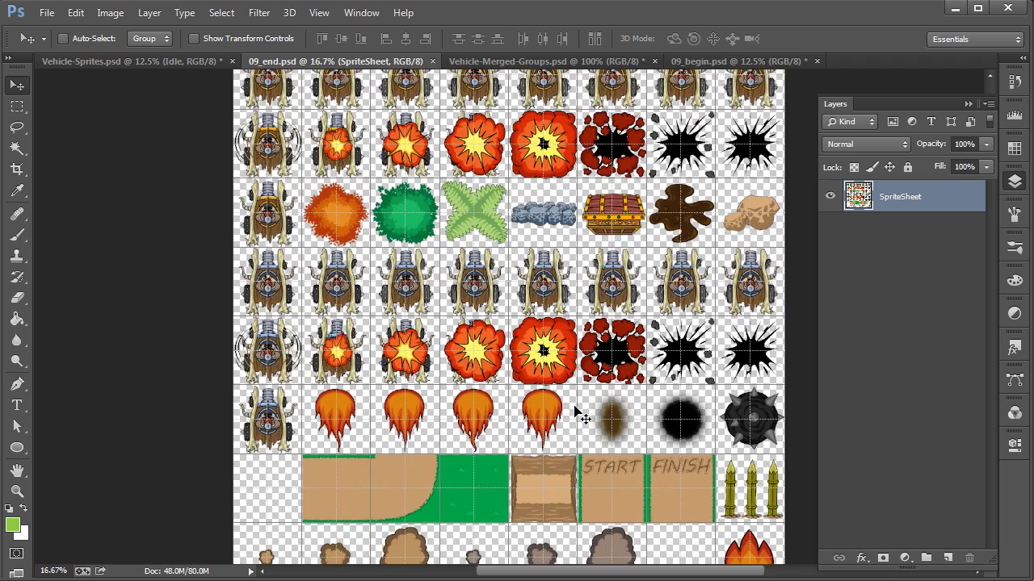
pyautogui.moveTo(540, 280); pyautogui.dragTo(535, 450)
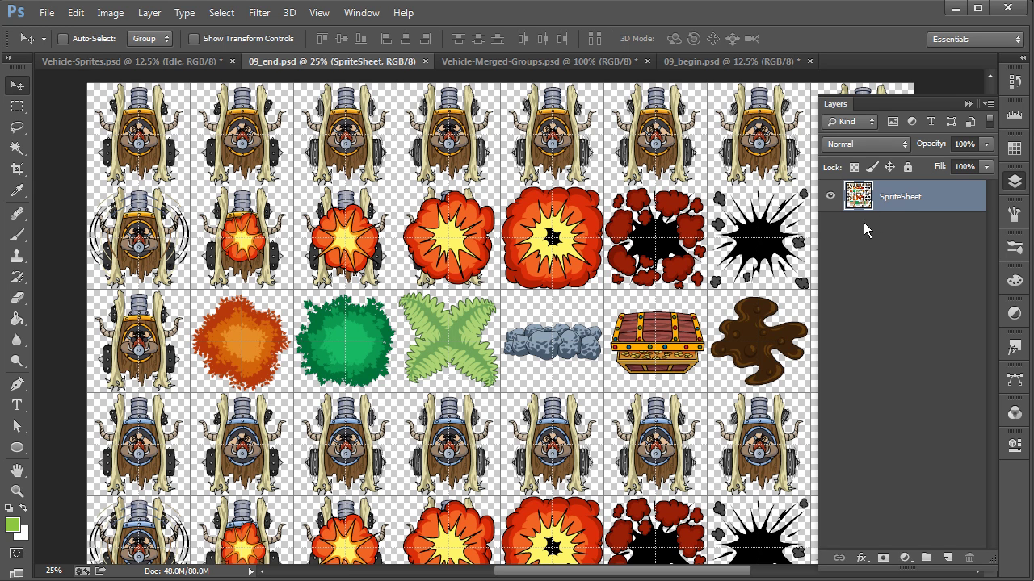
pyautogui.hotkey('ctrl', '-')
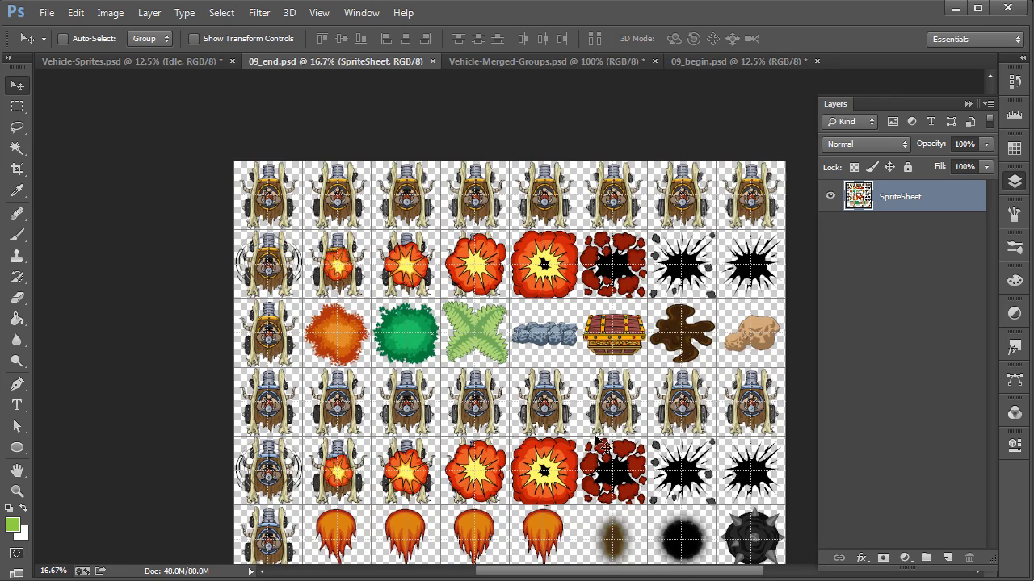
pyautogui.moveTo(614, 485); pyautogui.dragTo(546, 442)
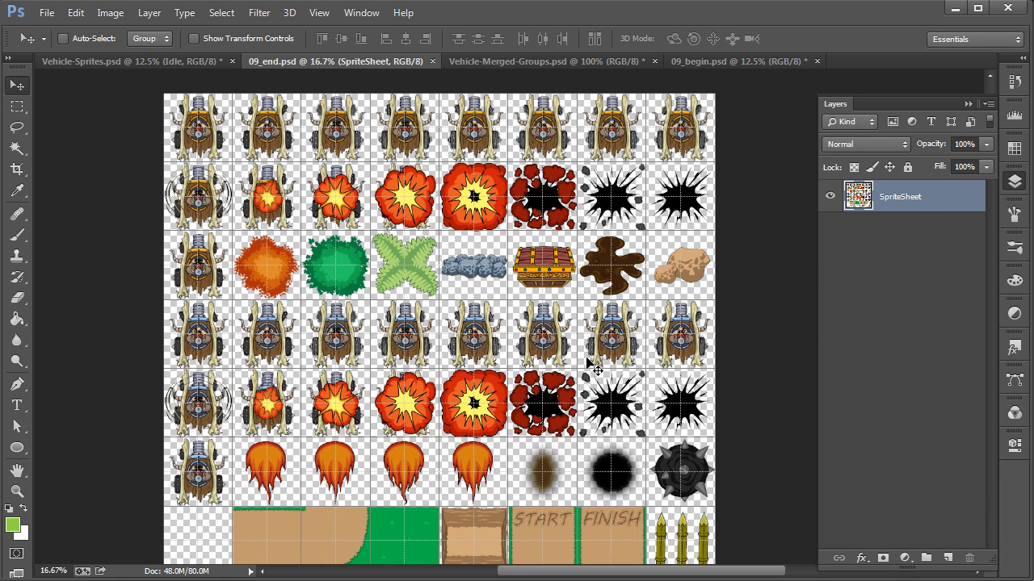
pyautogui.click(717, 61)
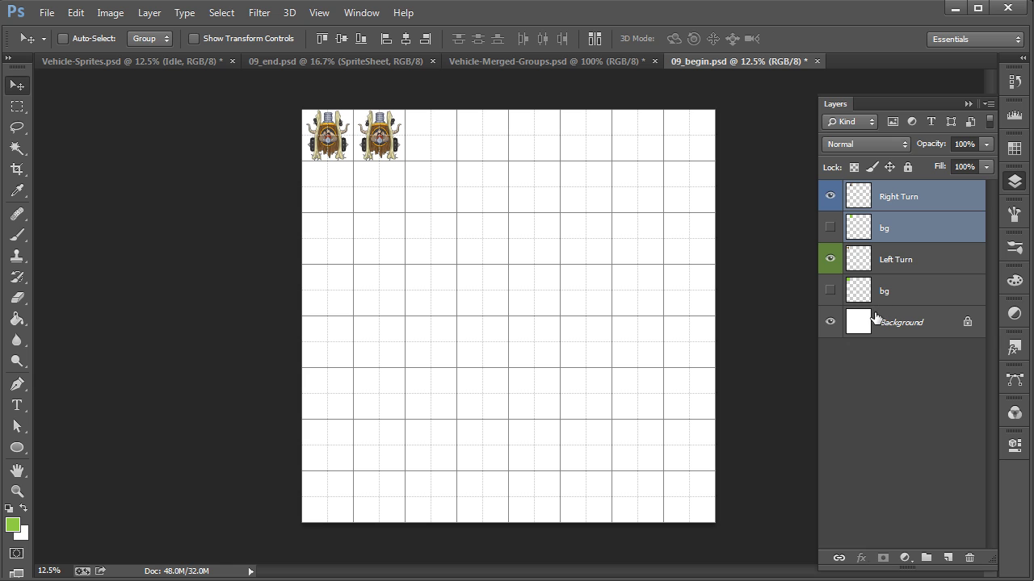
pyautogui.click(519, 60)
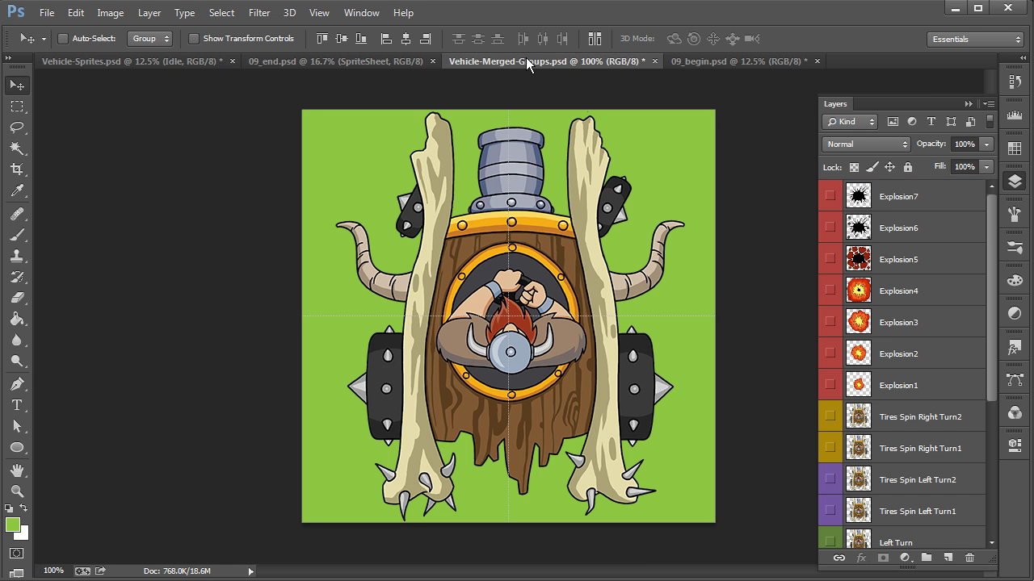
pyautogui.click(345, 57)
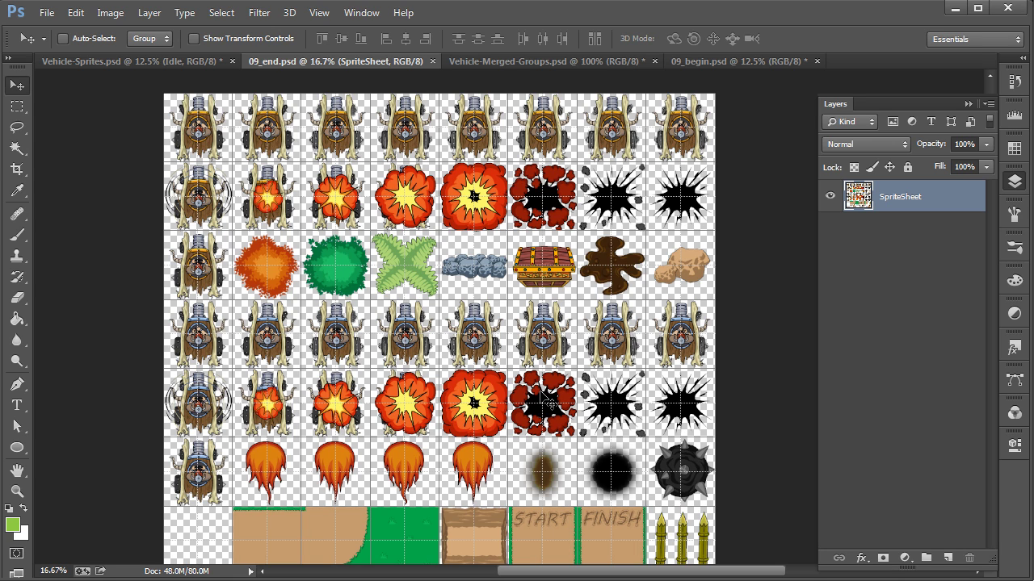
pyautogui.scroll(-1, 574, 428)
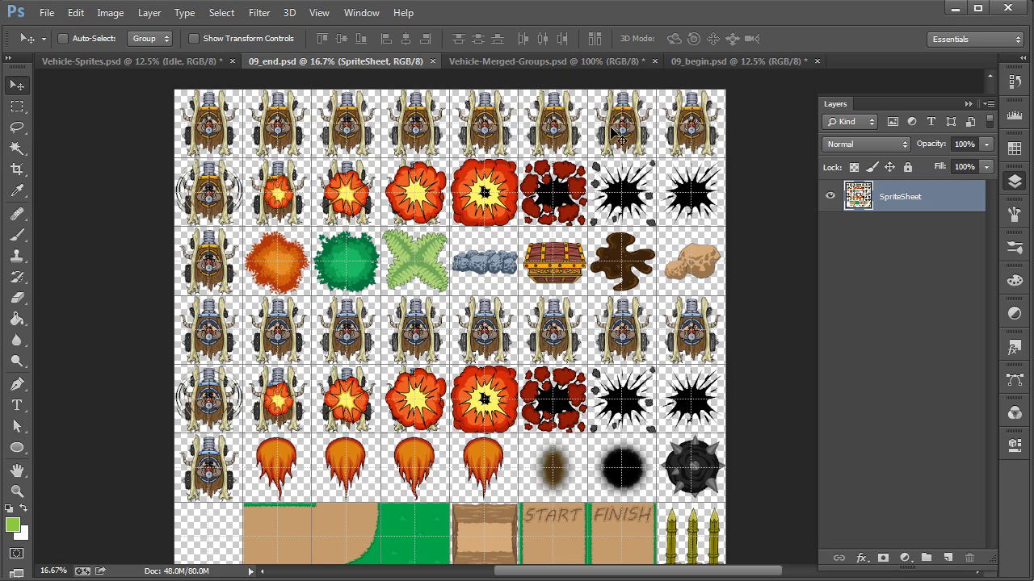
# - Collapse the Layers panel and pan across the 09_end vehicle, explosion and prop tiles
pyautogui.hotkey('ctrl', '+')
pyautogui.hotkey('ctrl', '+')
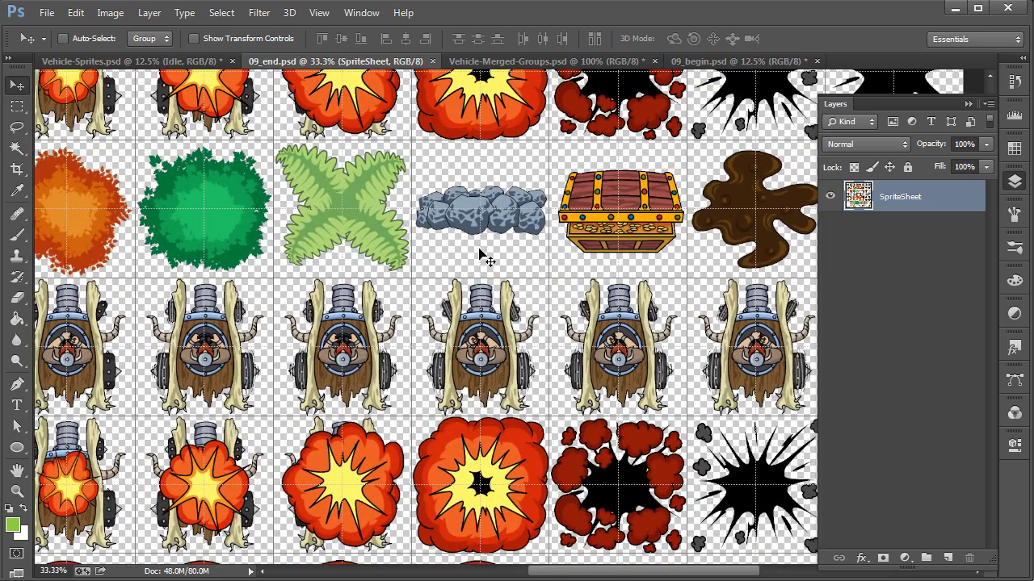
pyautogui.click(1014, 181)
pyautogui.moveTo(592, 277); pyautogui.dragTo(728, 551)
pyautogui.moveTo(579, 234); pyautogui.dragTo(436, 234)
pyautogui.moveTo(625, 234); pyautogui.dragTo(576, 236)
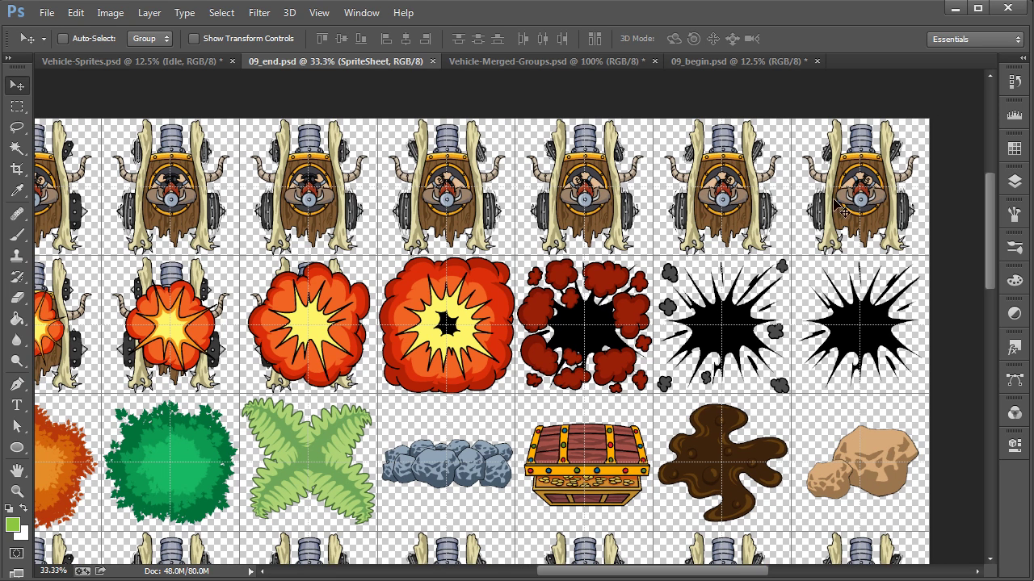
pyautogui.moveTo(348, 453); pyautogui.dragTo(531, 377)
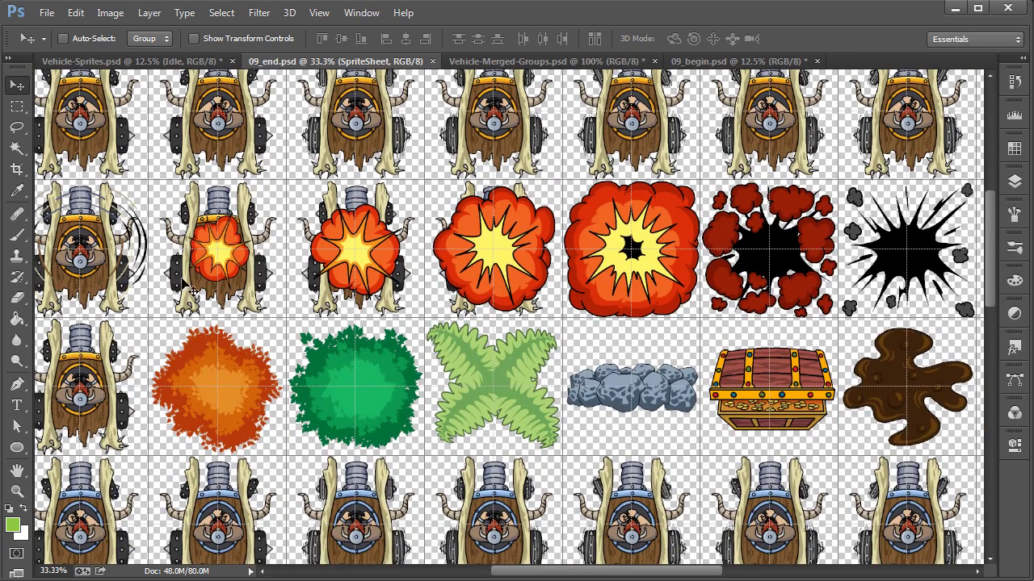
pyautogui.hotkey('ctrl', '-')
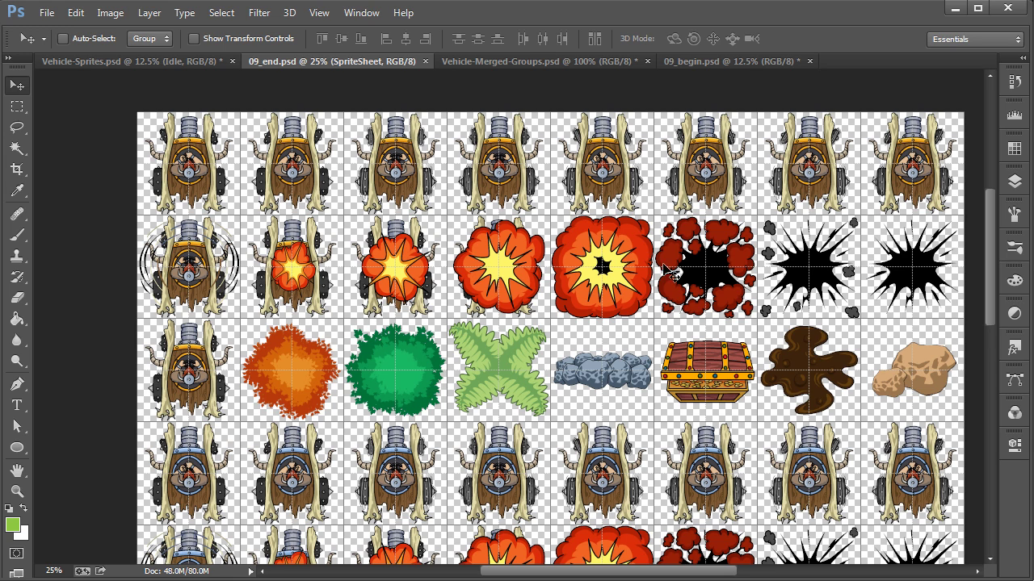
pyautogui.moveTo(683, 500); pyautogui.dragTo(616, 457)
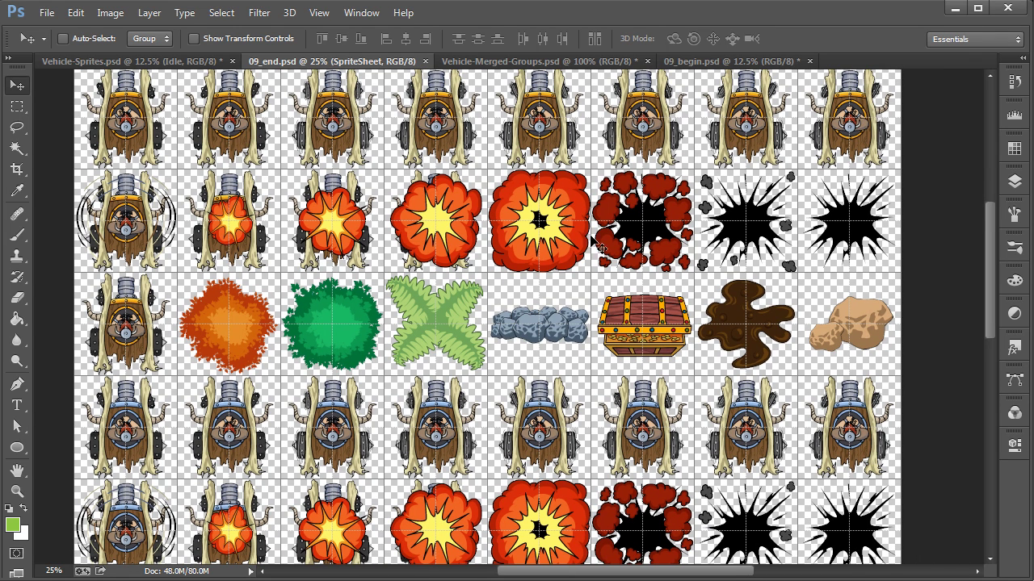
# - In Vehicle-Merged-Groups, hide Right Turn and show the Idle and Explosion1 frames
pyautogui.click(489, 63)
pyautogui.click(1014, 182)
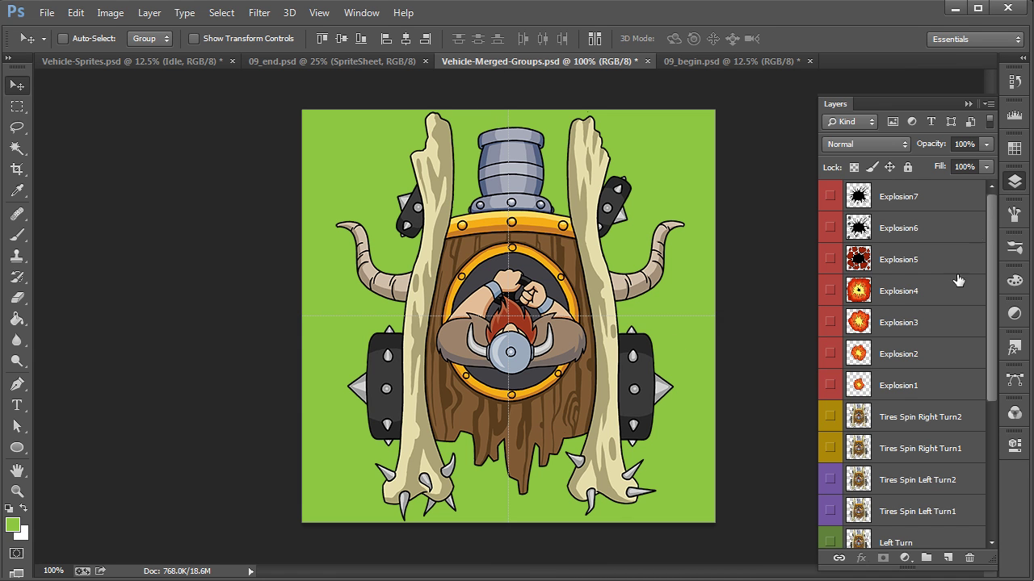
pyautogui.moveTo(988, 378); pyautogui.dragTo(979, 525)
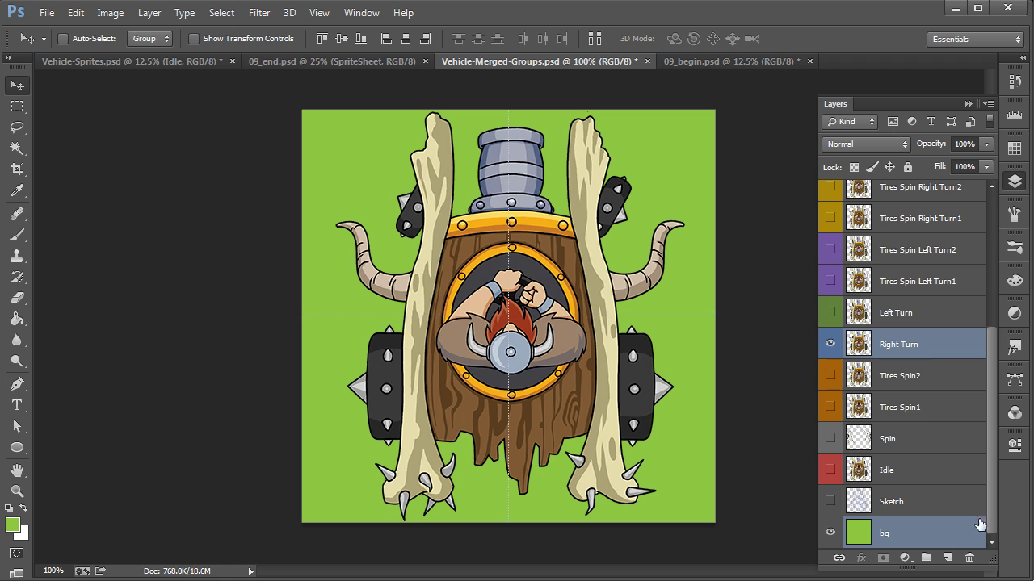
pyautogui.click(831, 345)
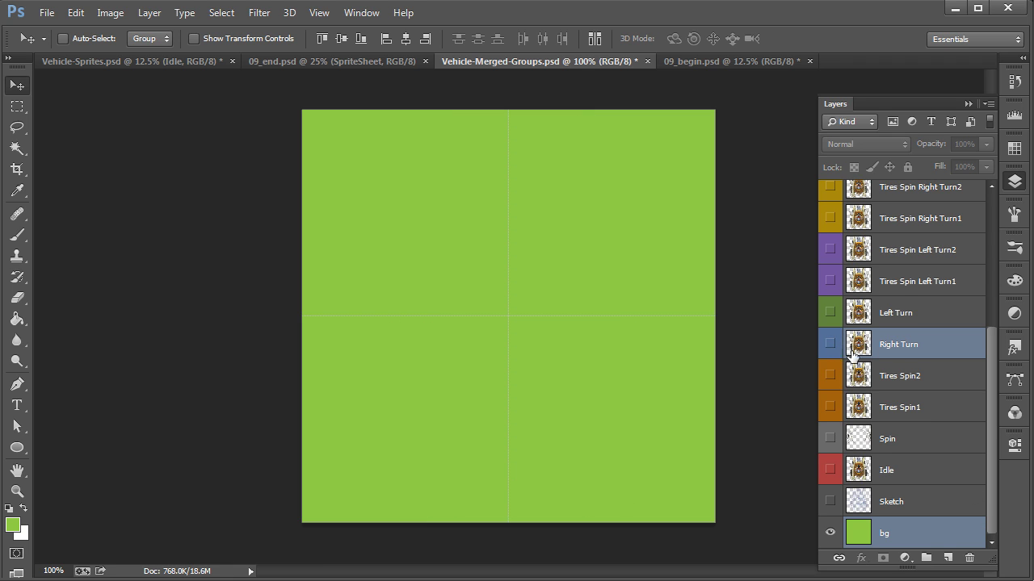
pyautogui.click(831, 471)
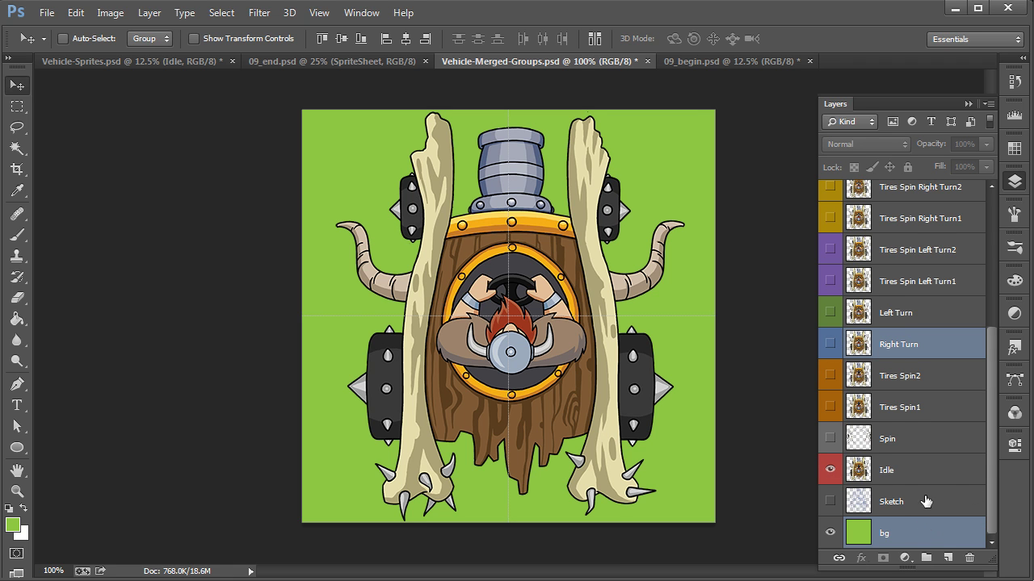
pyautogui.moveTo(990, 476)
pyautogui.mouseDown()
pyautogui.moveTo(987, 359)
pyautogui.moveTo(990, 445)
pyautogui.mouseUp()
pyautogui.click(830, 321)
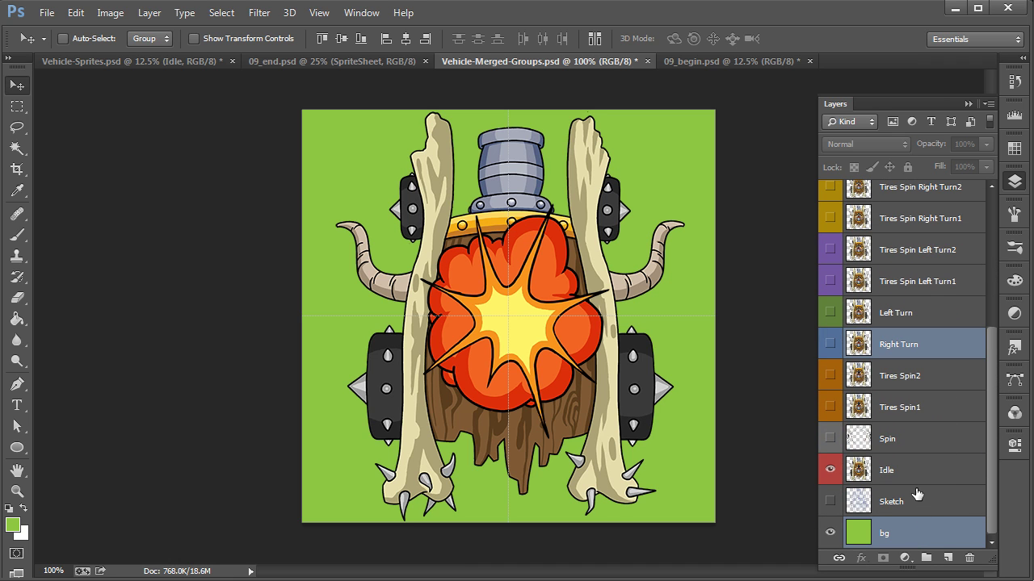
# - Select the bg, Idle and Explosion1 layers together, then return to the 09_end sprite sheet
pyautogui.click(919, 532)
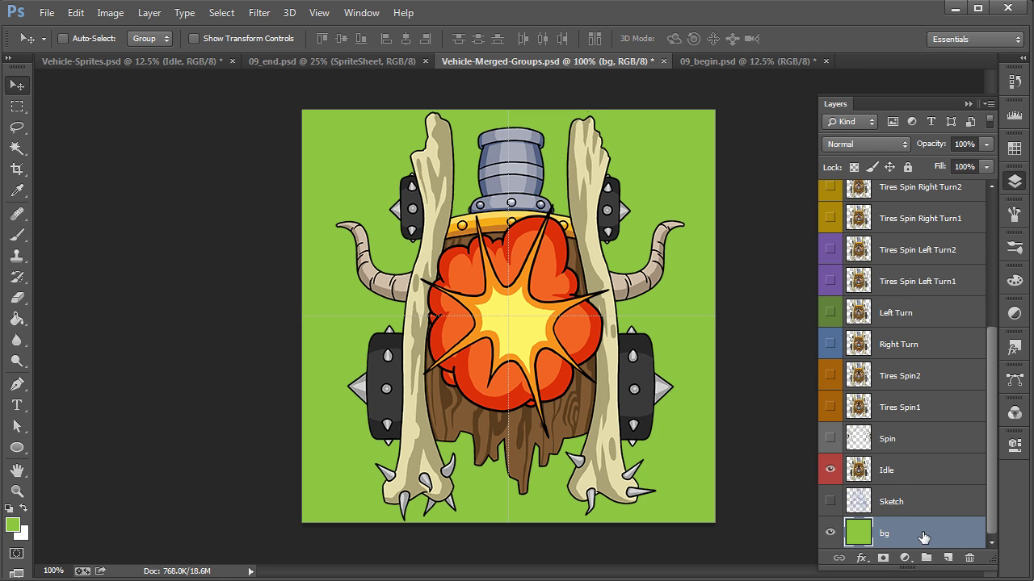
pyautogui.keyDown('ctrl'); pyautogui.click(911, 470); pyautogui.keyUp('ctrl')
pyautogui.moveTo(985, 444); pyautogui.dragTo(969, 325)
pyautogui.keyDown('ctrl'); pyautogui.click(911, 368); pyautogui.keyUp('ctrl')
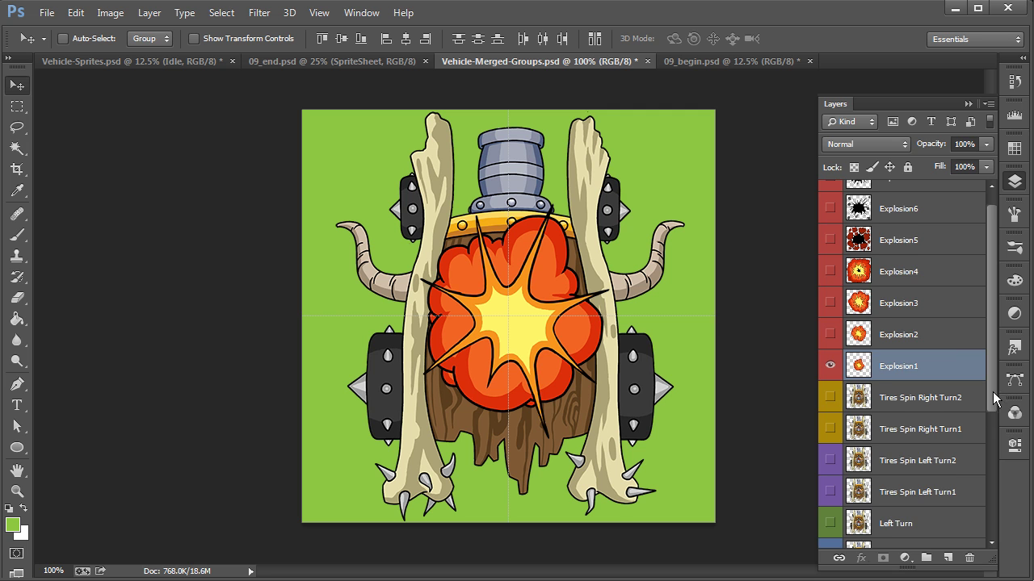
pyautogui.moveTo(993, 397); pyautogui.dragTo(984, 523)
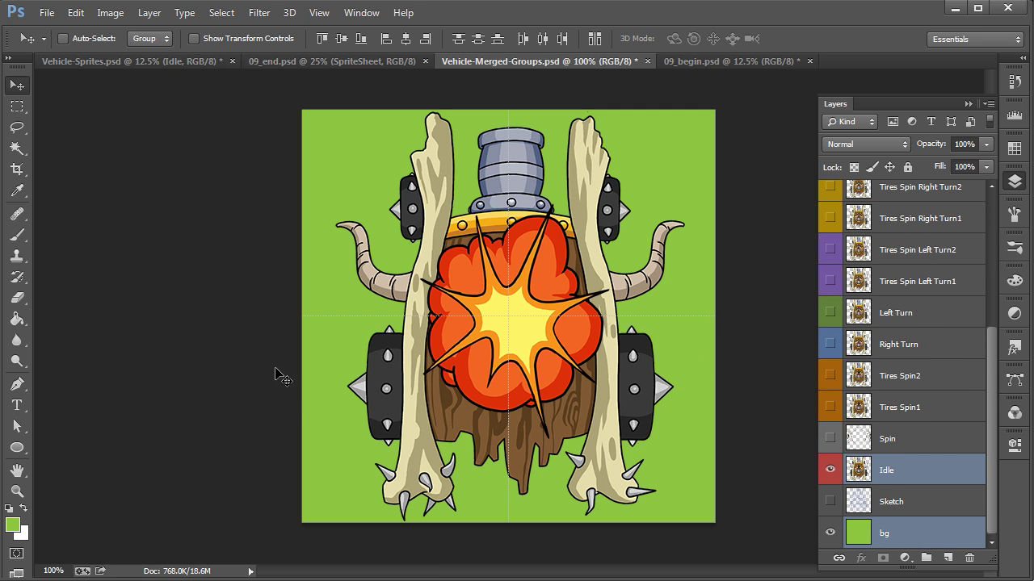
pyautogui.click(349, 62)
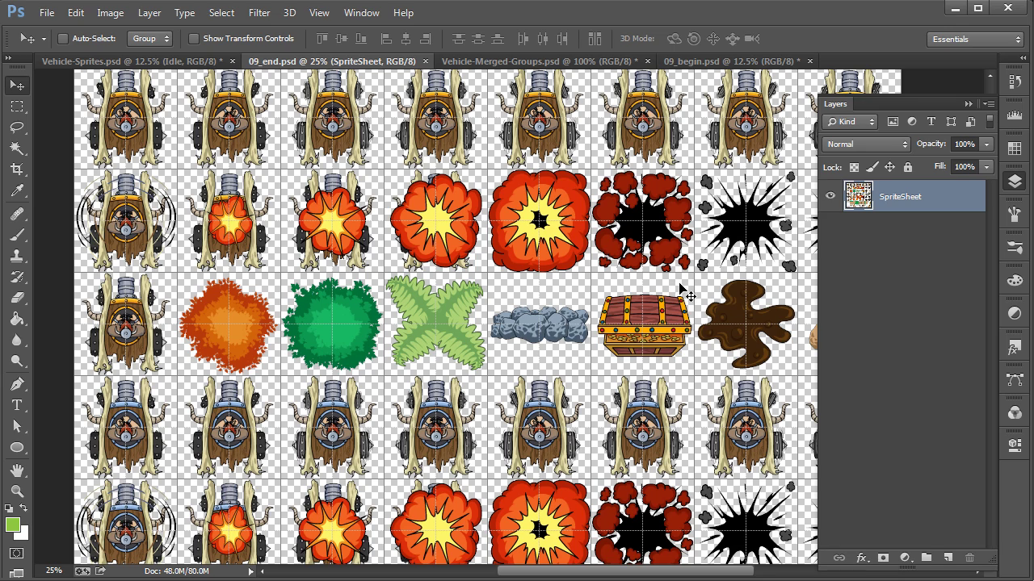
pyautogui.scroll(-1, 555, 453)
pyautogui.scroll(-1, 565, 461)
pyautogui.moveTo(583, 476); pyautogui.dragTo(559, 389)
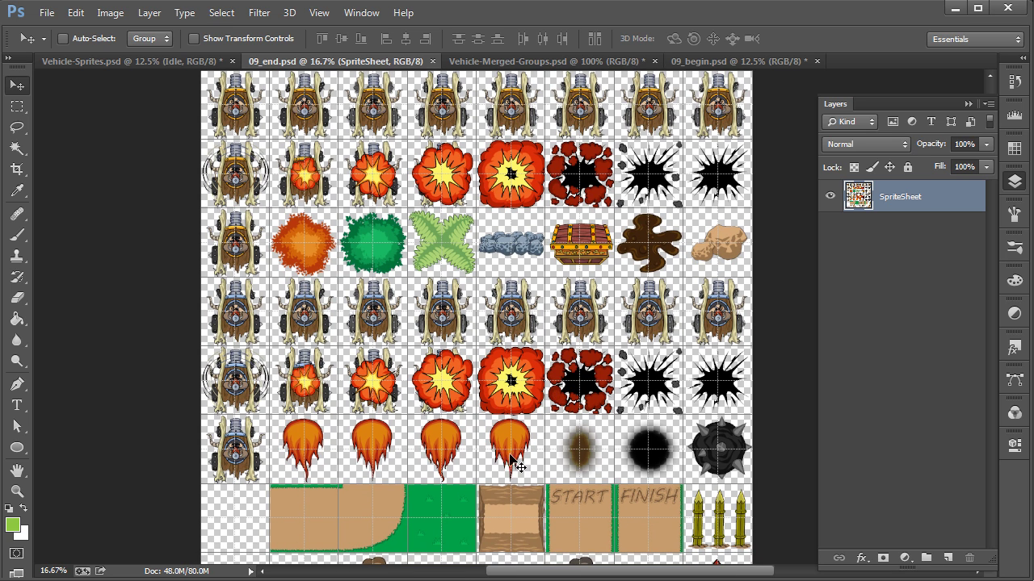
pyautogui.moveTo(506, 500); pyautogui.dragTo(510, 426)
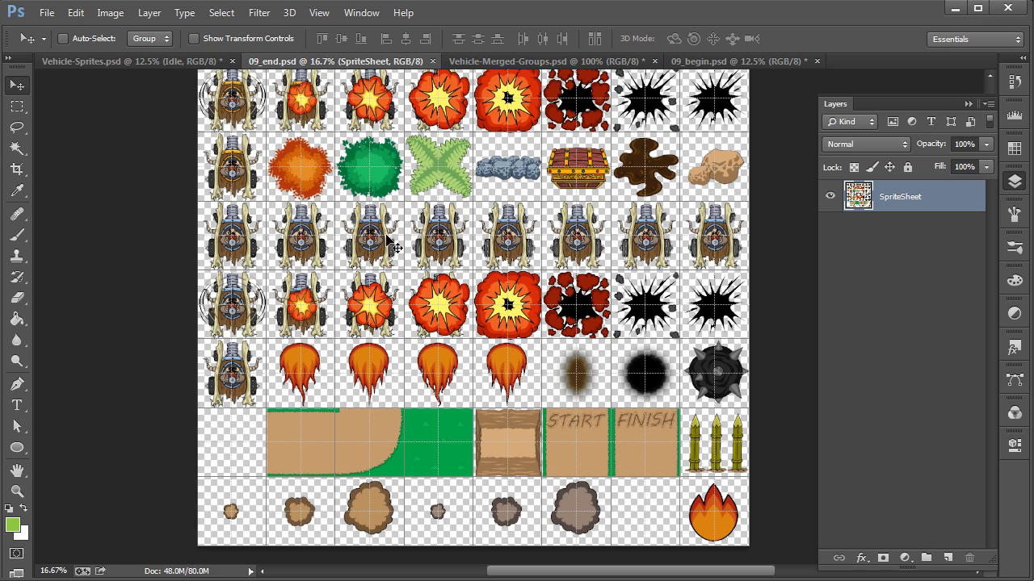
pyautogui.hotkey('ctrl', '+')
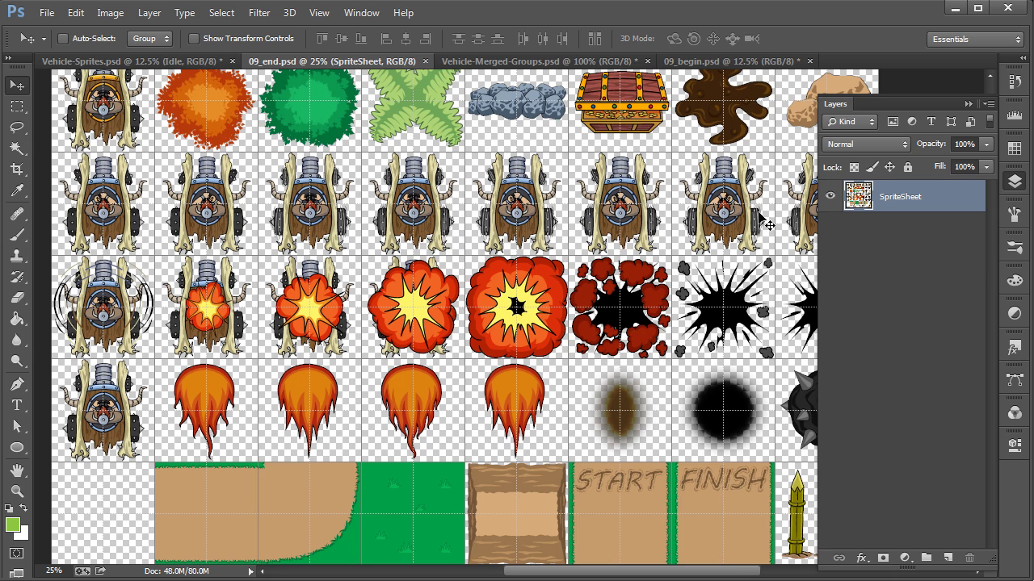
pyautogui.scroll(-3, 307, 256)
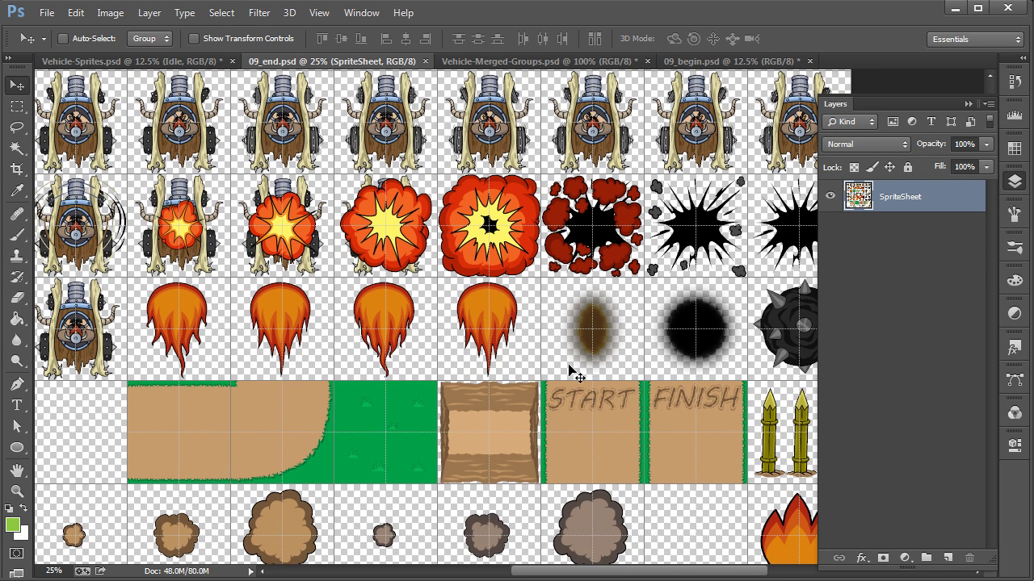
pyautogui.scroll(-3, 368, 339)
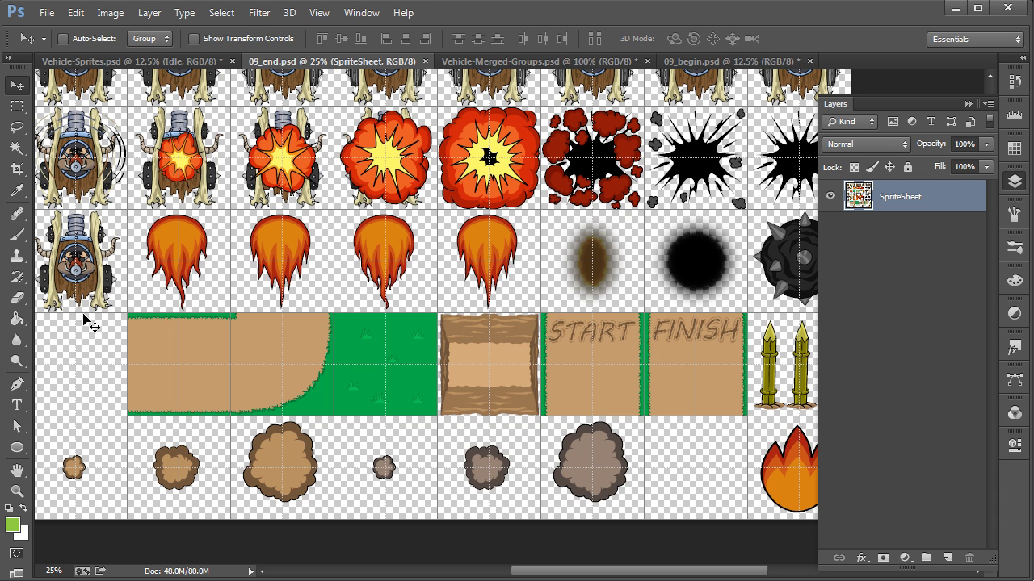
pyautogui.scroll(-1, 582, 377)
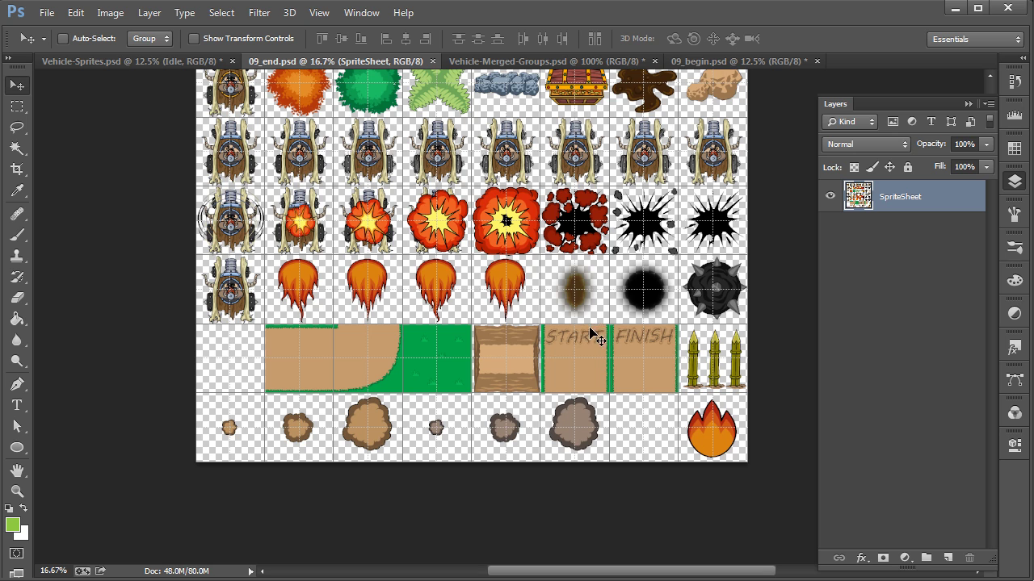
pyautogui.scroll(3, 656, 317)
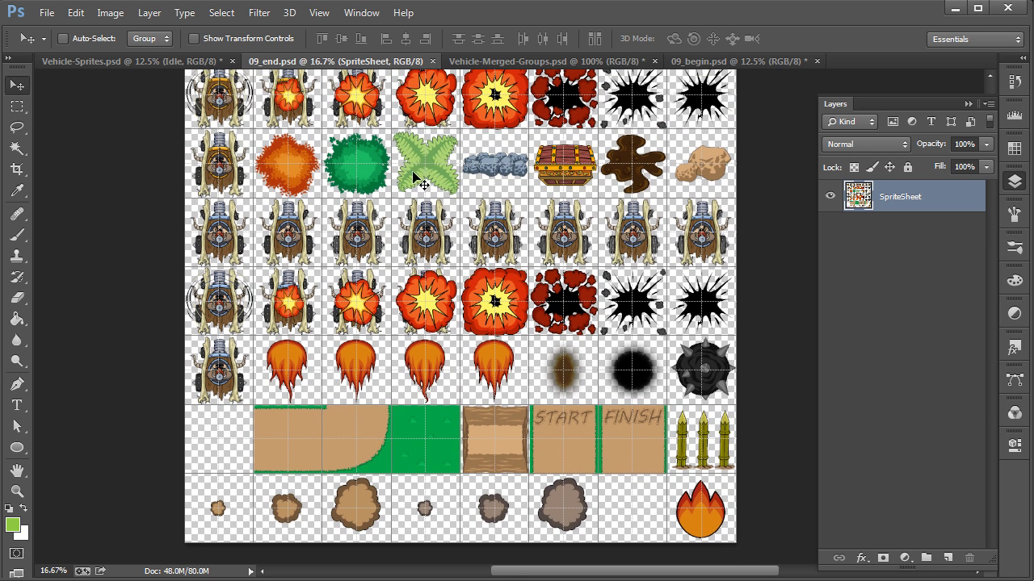